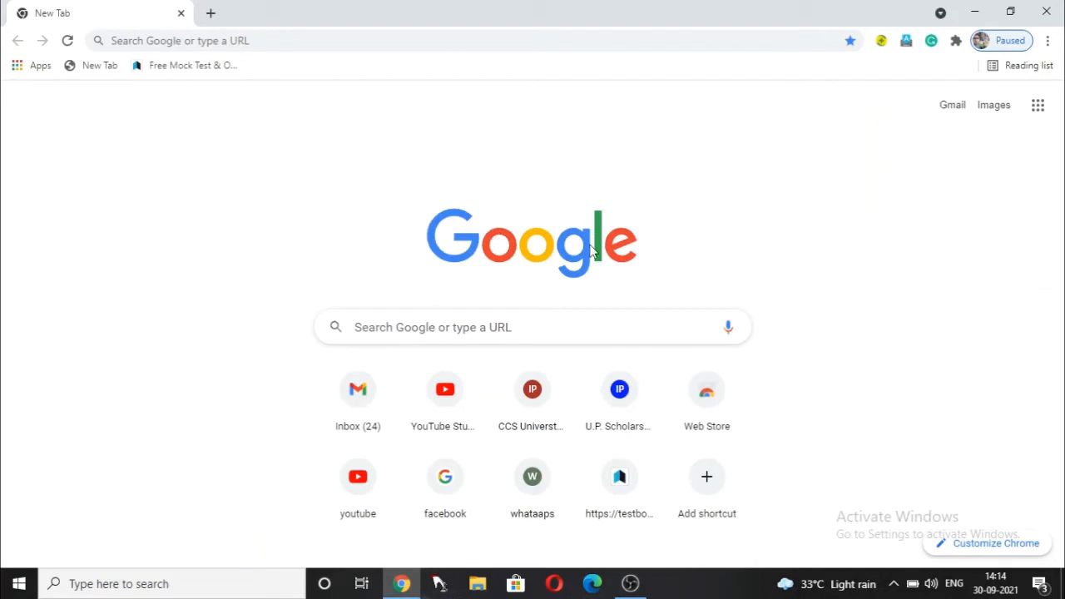
# - Search Google for 'uppsc' using the 'UPPSC - Google Search' suggestion
pyautogui.click(487, 323)
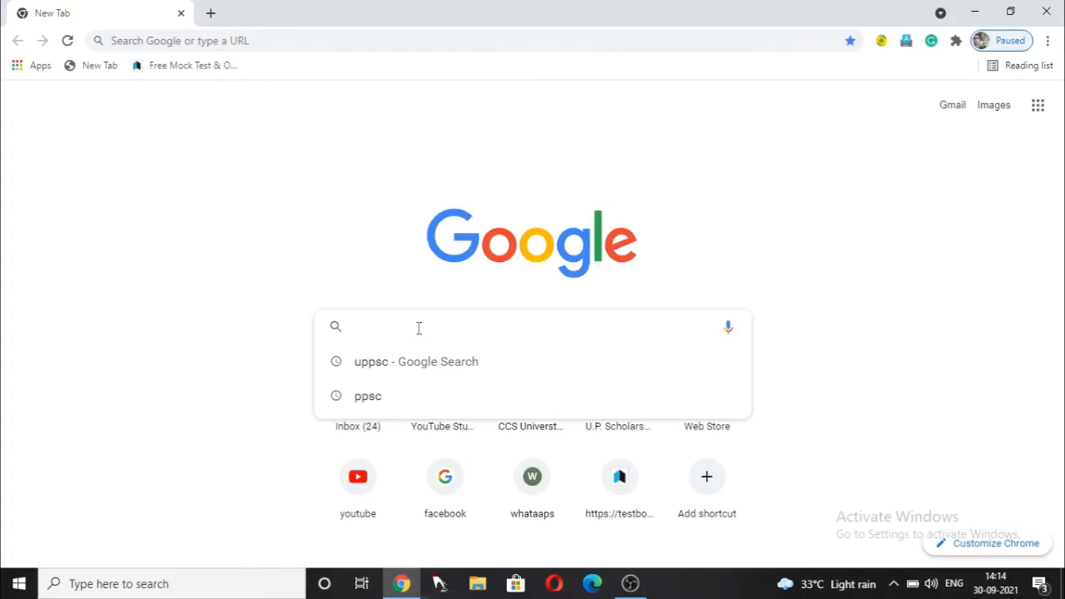
pyautogui.write('u')
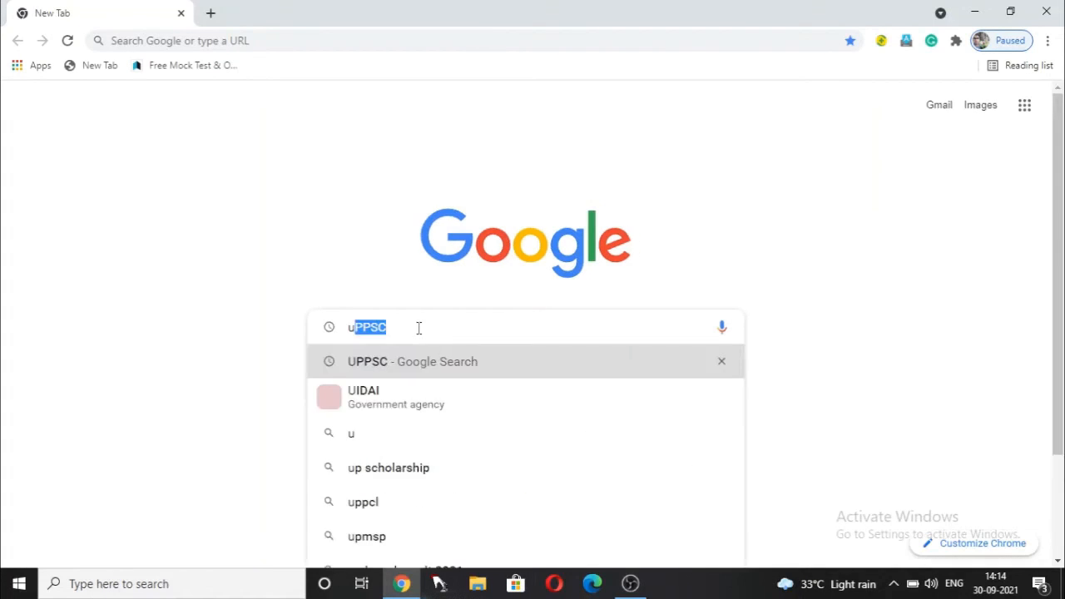
pyautogui.write('ppsc')
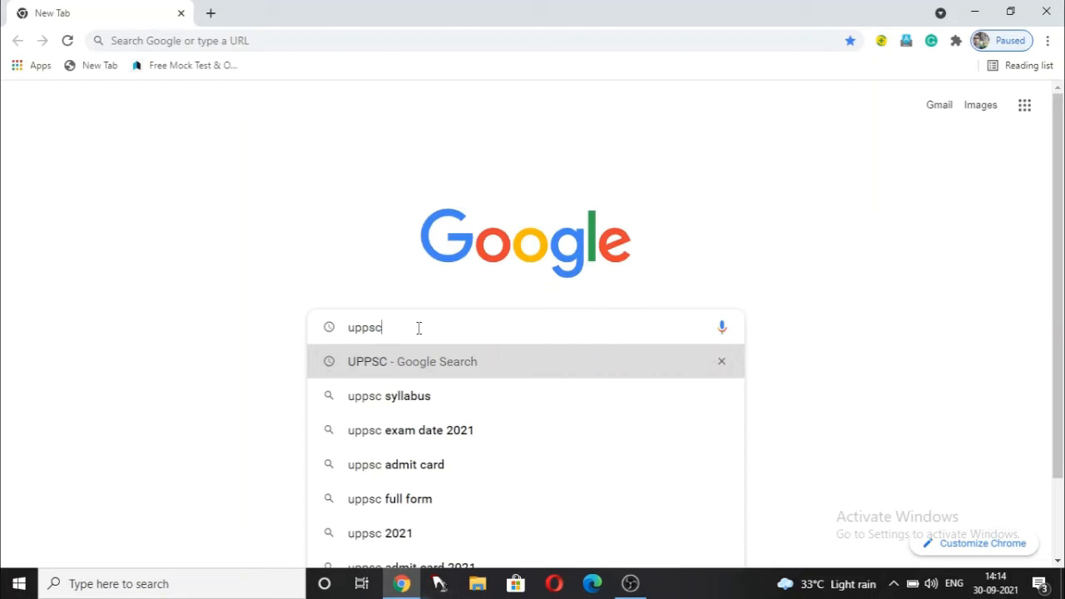
pyautogui.click(421, 361)
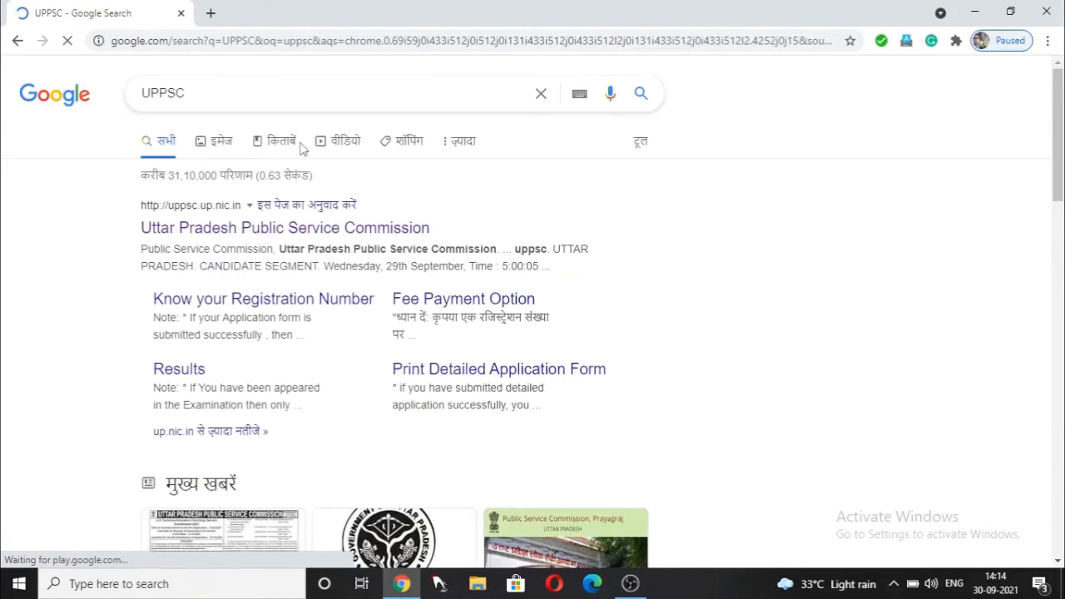
# - Open the UPPSC website and its All Notifications/Advertisements page
pyautogui.click(309, 233)
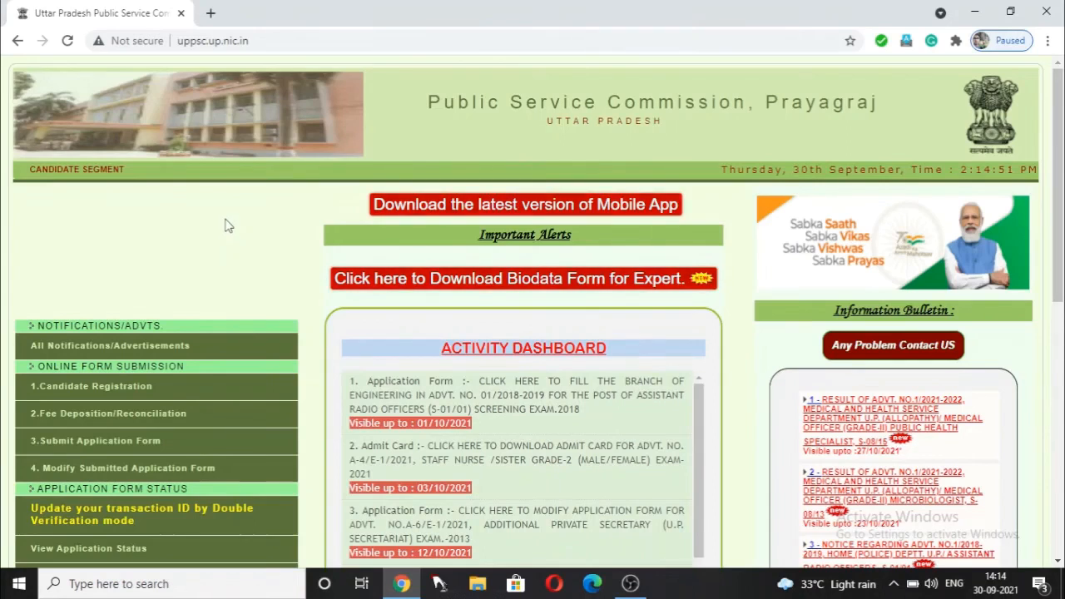
pyautogui.scroll(-2, 184, 257)
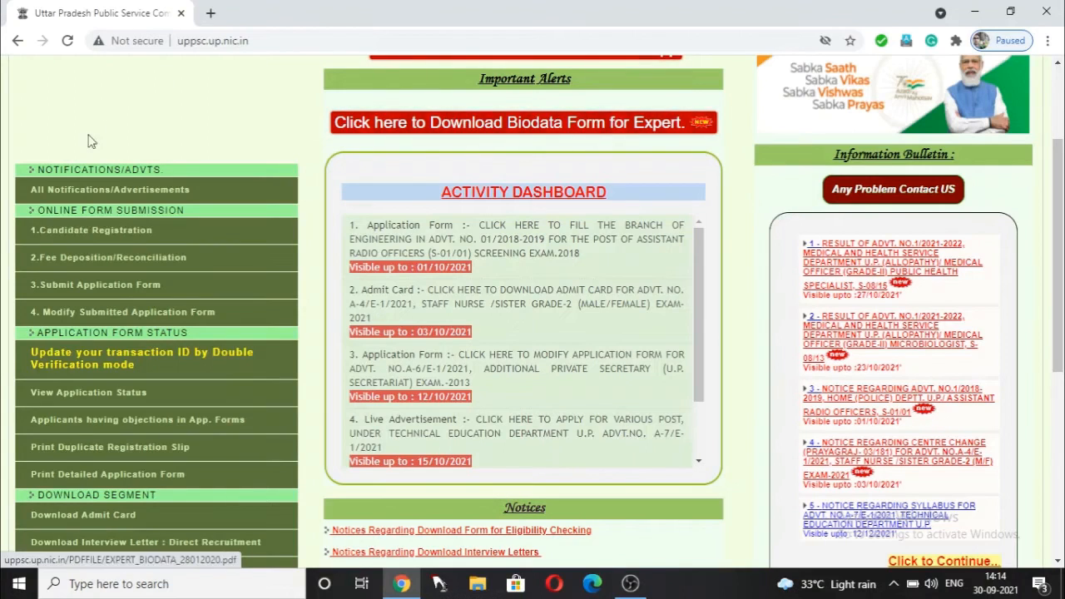
pyautogui.click(117, 235)
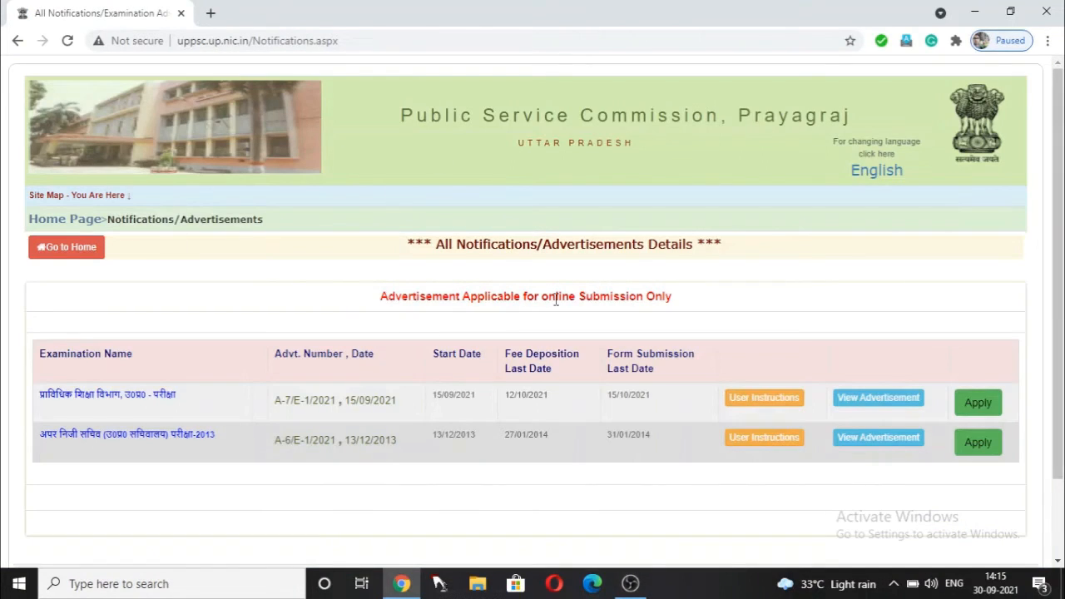
pyautogui.scroll(-2, 815, 220)
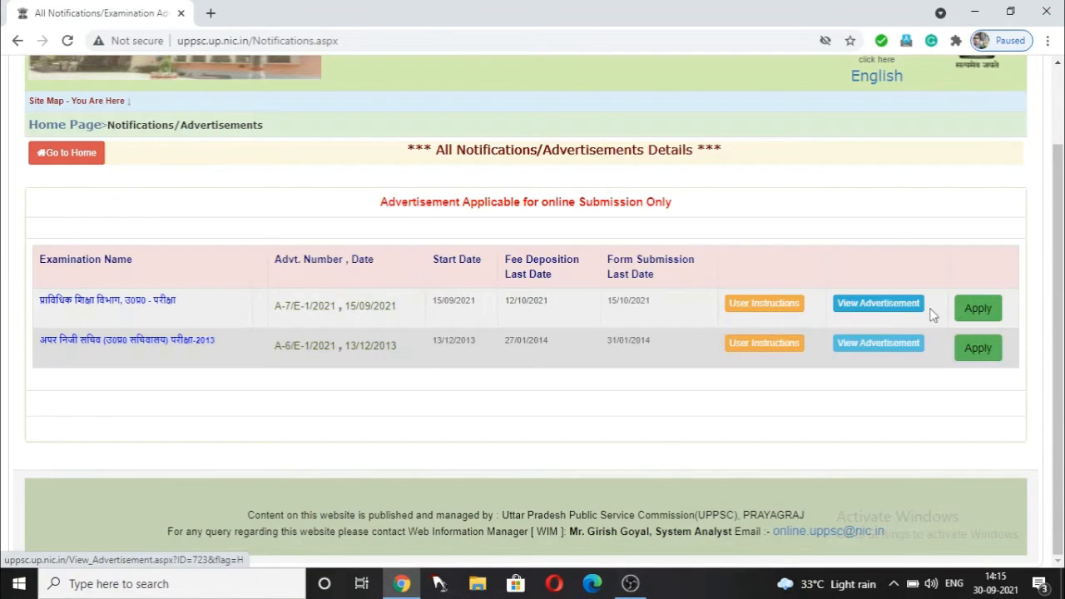
# - Show the posts listed under advertisement A-7/E-1/2021 and look through them
pyautogui.click(978, 309)
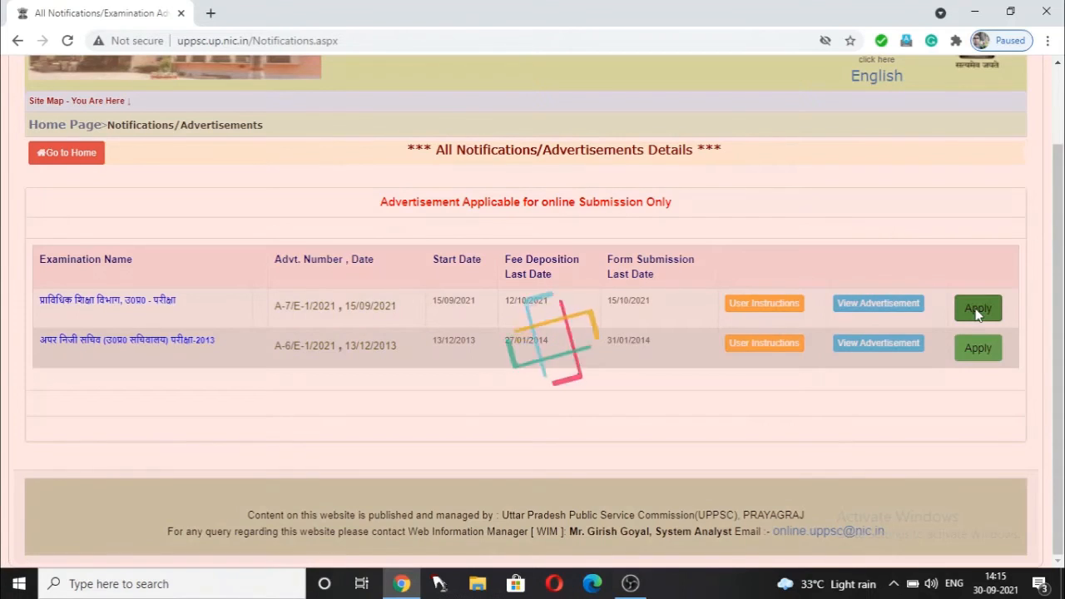
pyautogui.scroll(-3, 479, 241)
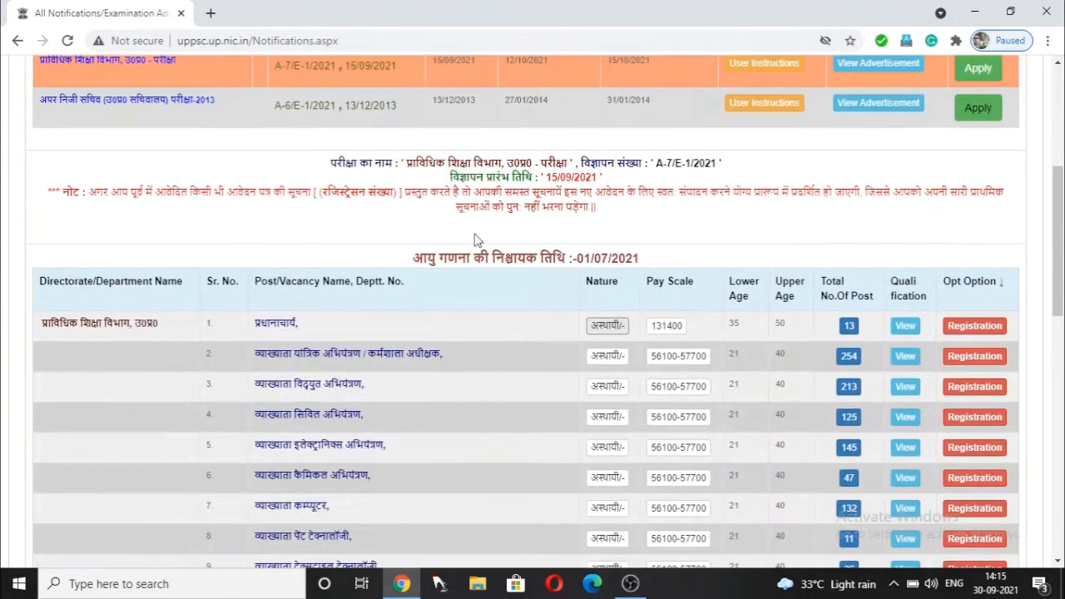
pyautogui.scroll(-4, 457, 184)
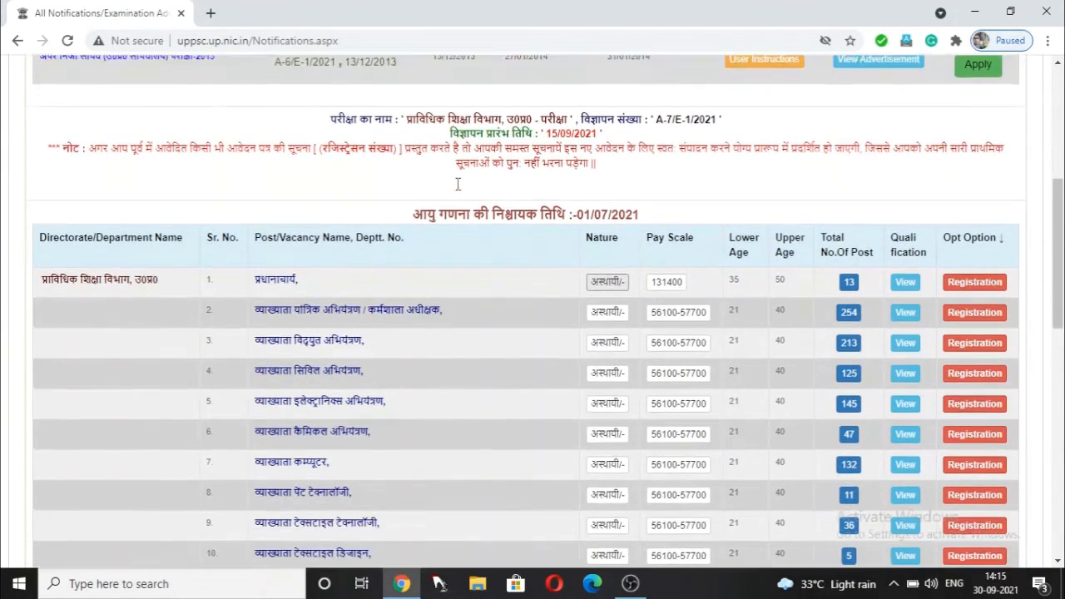
pyautogui.scroll(3, 444, 176)
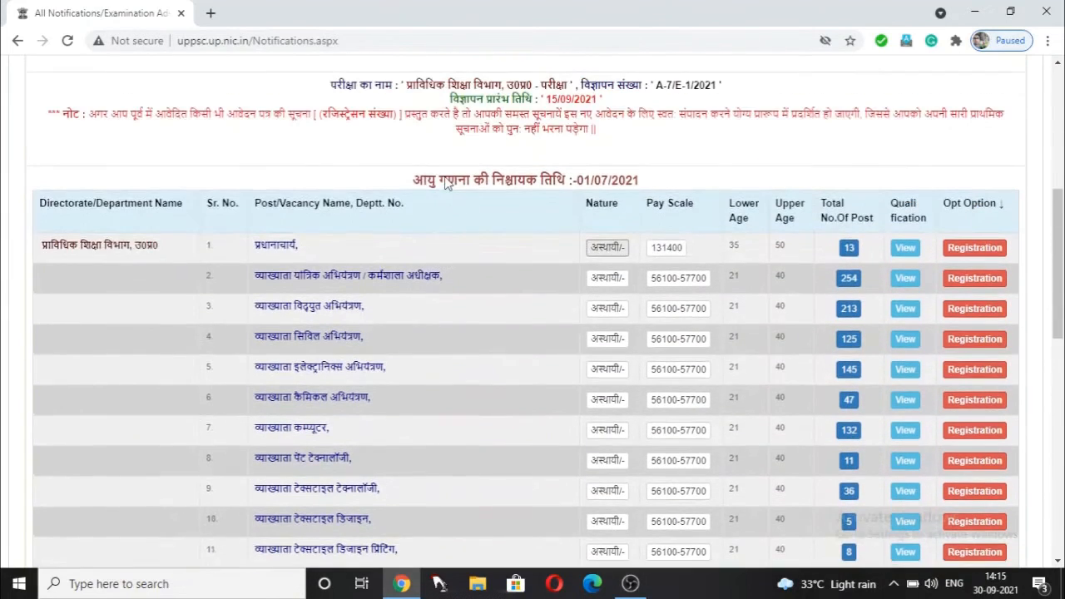
pyautogui.scroll(-1, 444, 176)
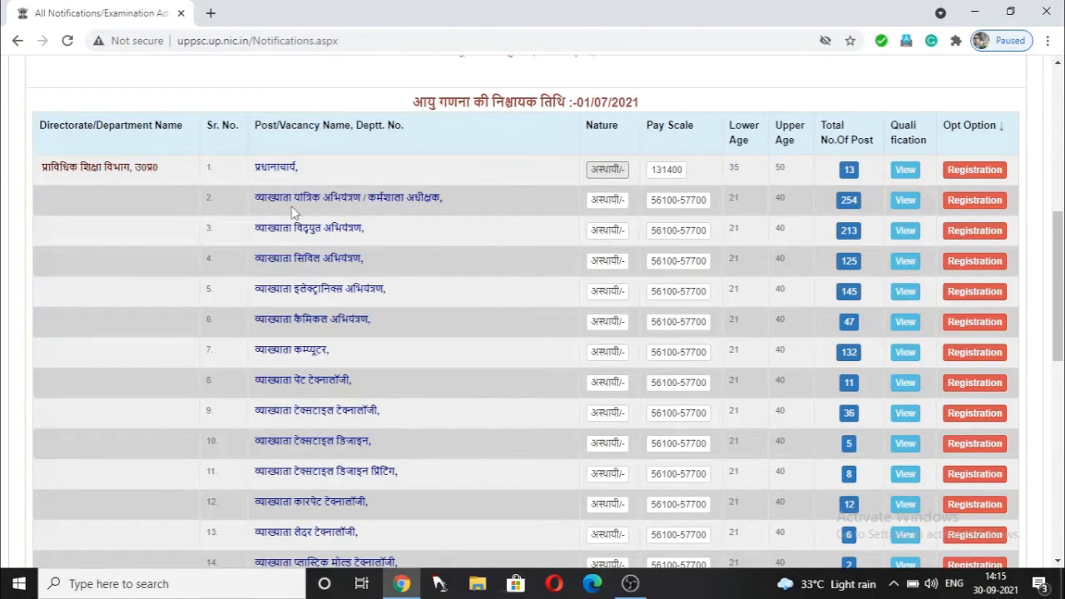
# - Start Registration for the second listed post, answering No to any earlier online application
pyautogui.click(980, 201)
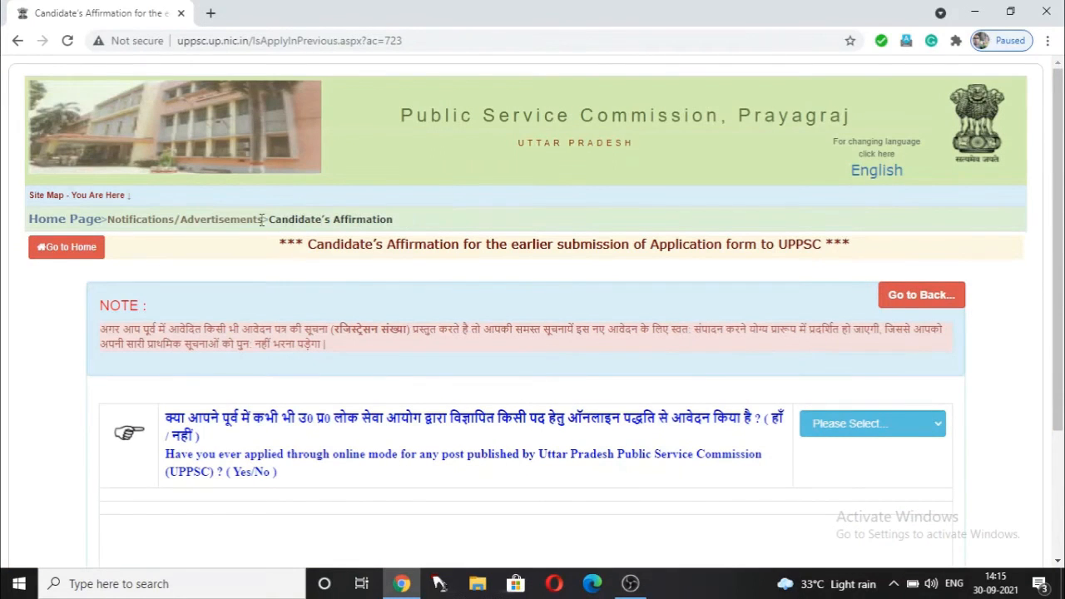
pyautogui.scroll(-3, 661, 141)
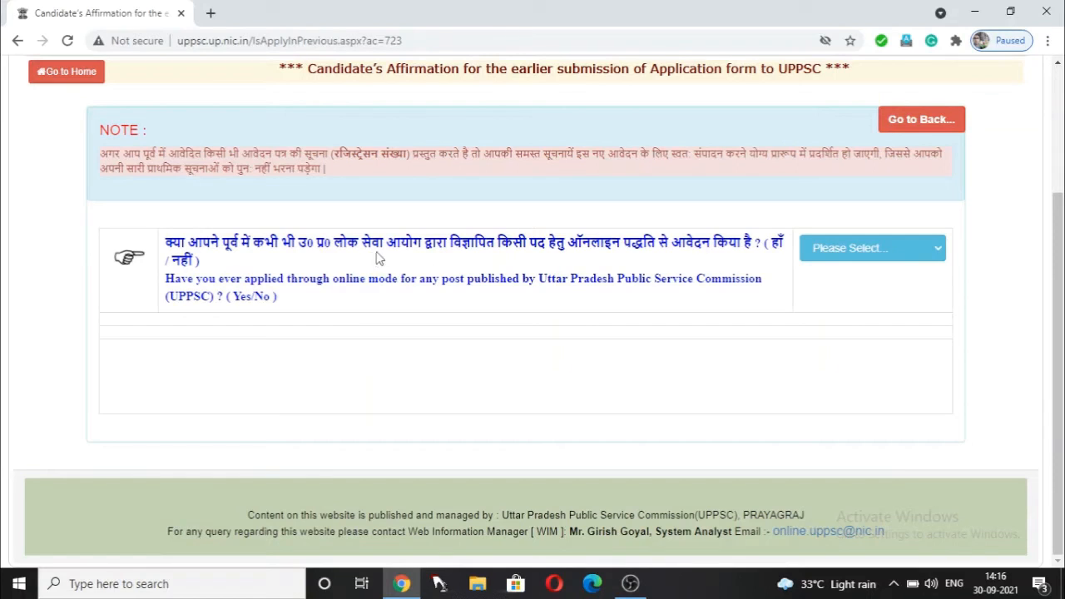
pyautogui.click(880, 259)
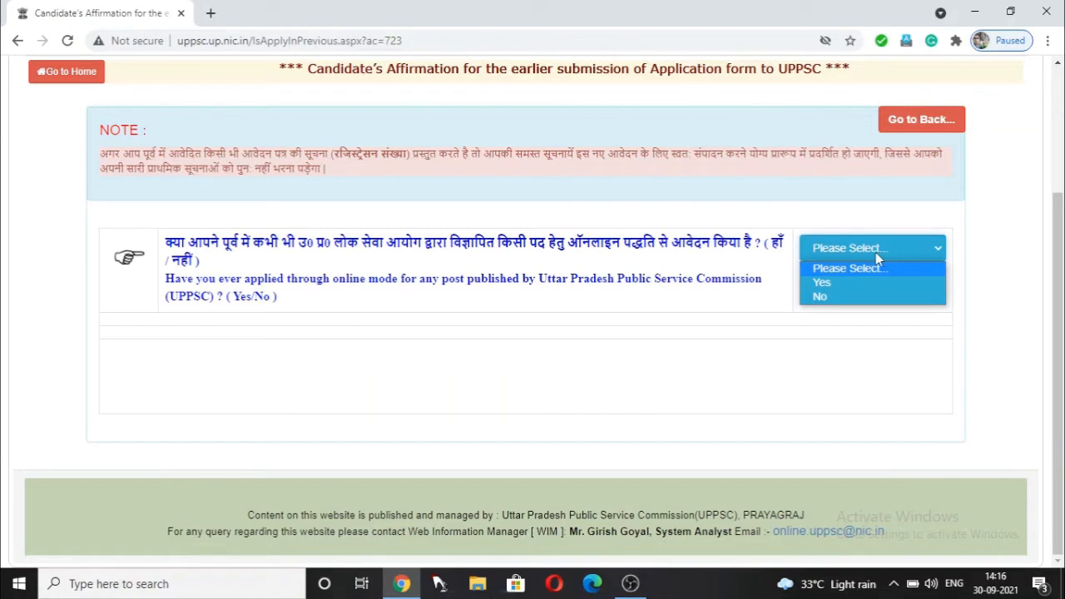
pyautogui.click(869, 299)
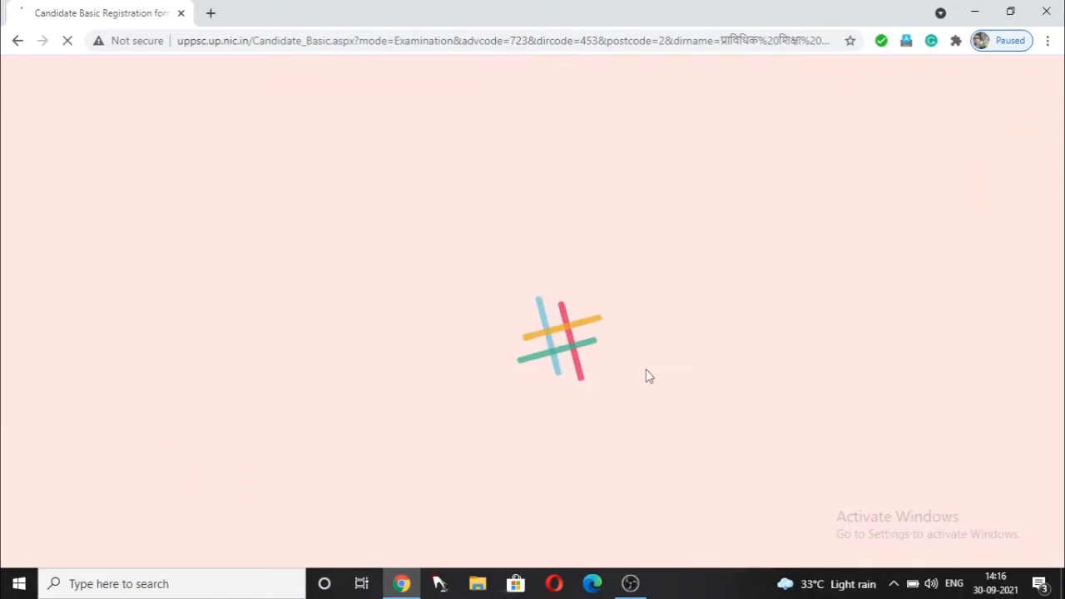
pyautogui.scroll(-2, 635, 272)
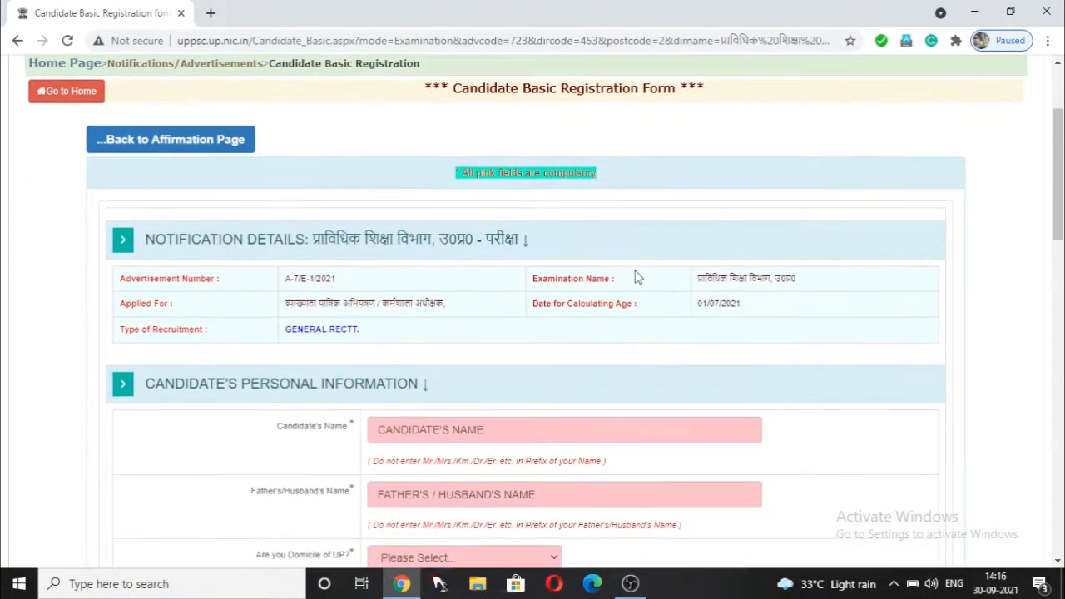
pyautogui.scroll(-1, 636, 275)
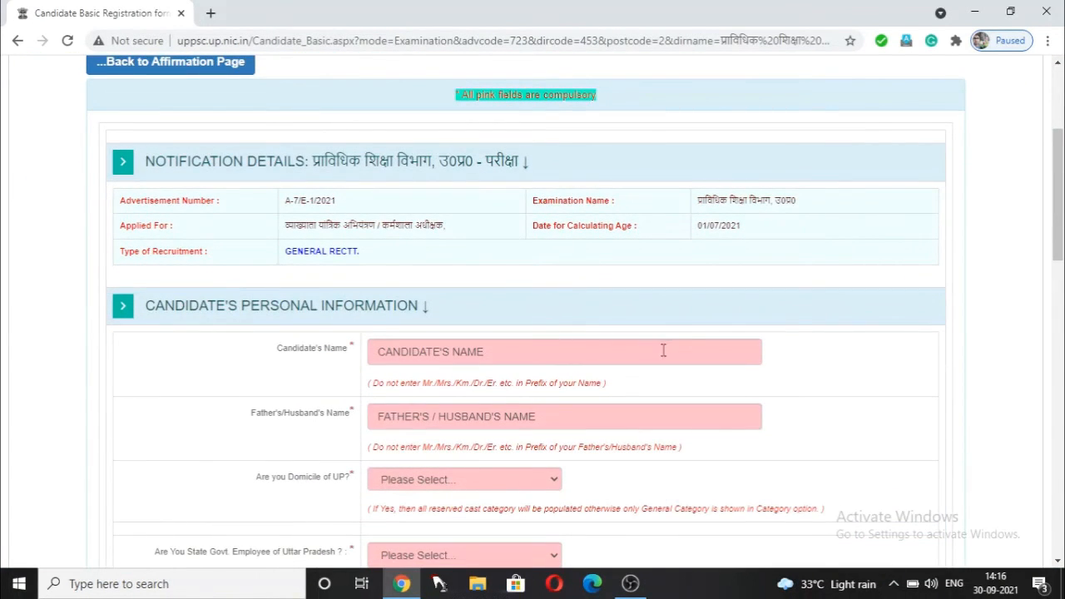
pyautogui.scroll(-2, 663, 350)
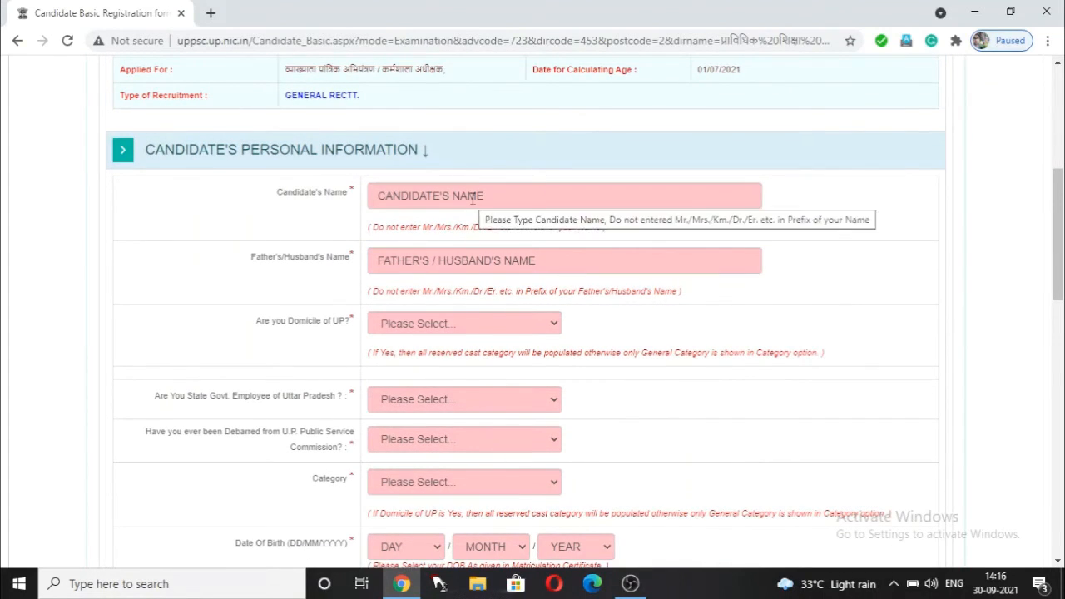
pyautogui.scroll(-1, 472, 198)
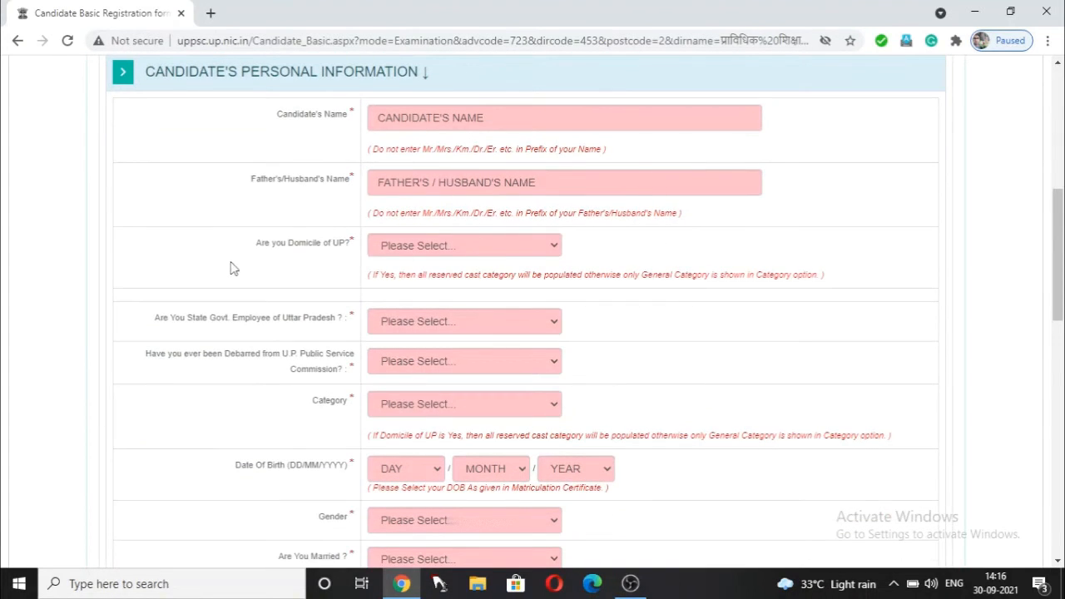
pyautogui.scroll(-1, 481, 255)
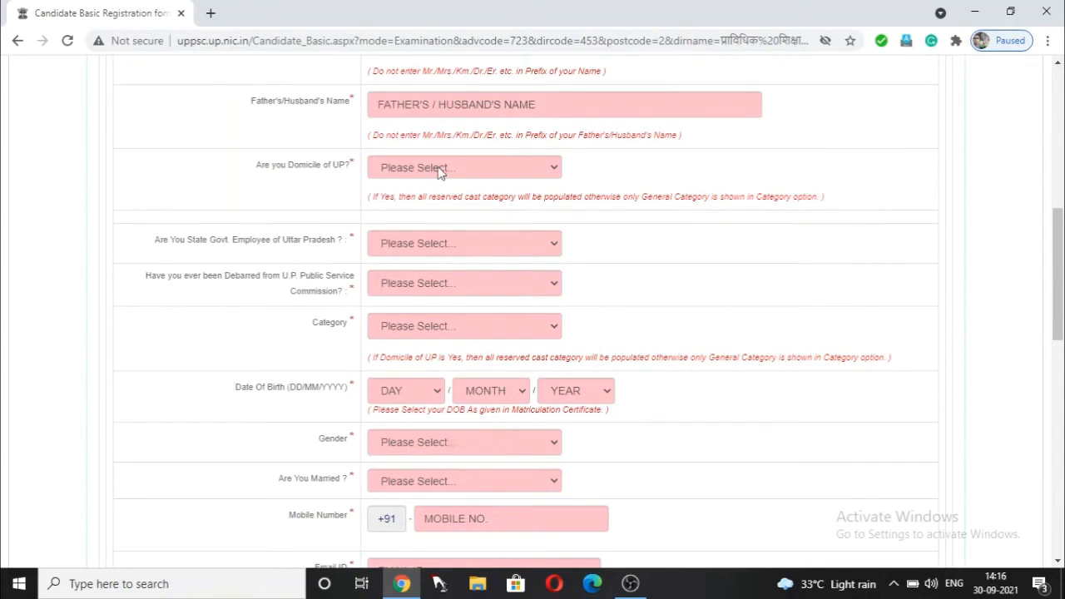
pyautogui.scroll(-1, 440, 170)
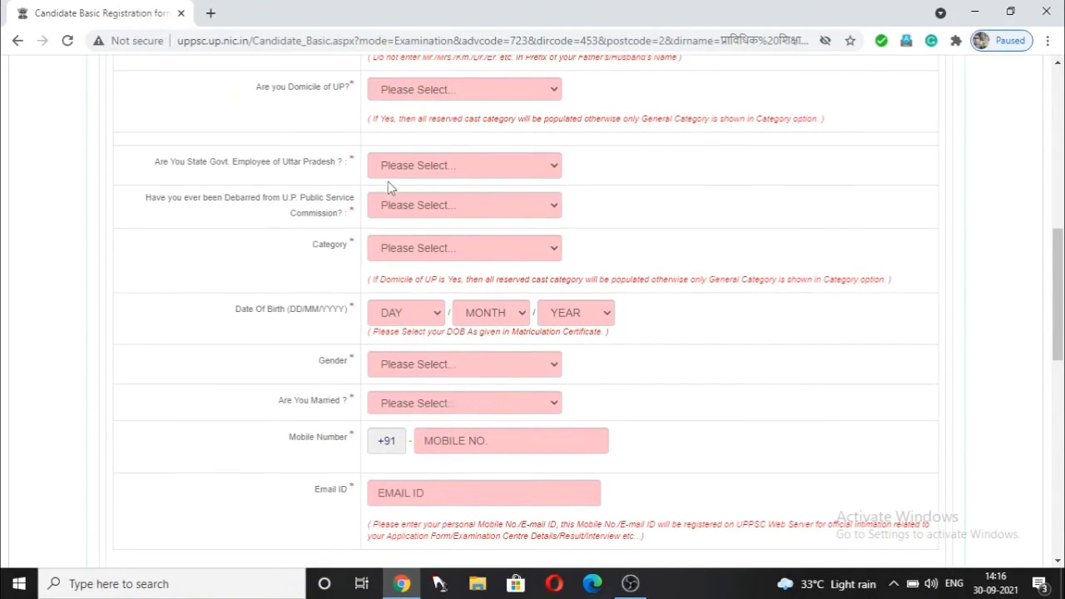
pyautogui.scroll(-3, 408, 231)
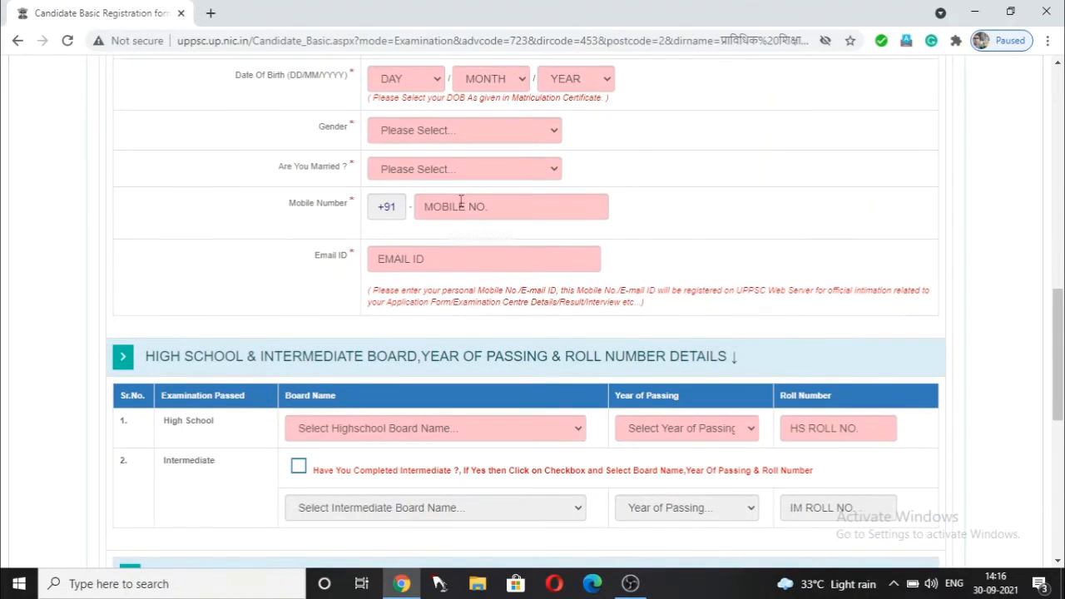
pyautogui.scroll(-4, 475, 274)
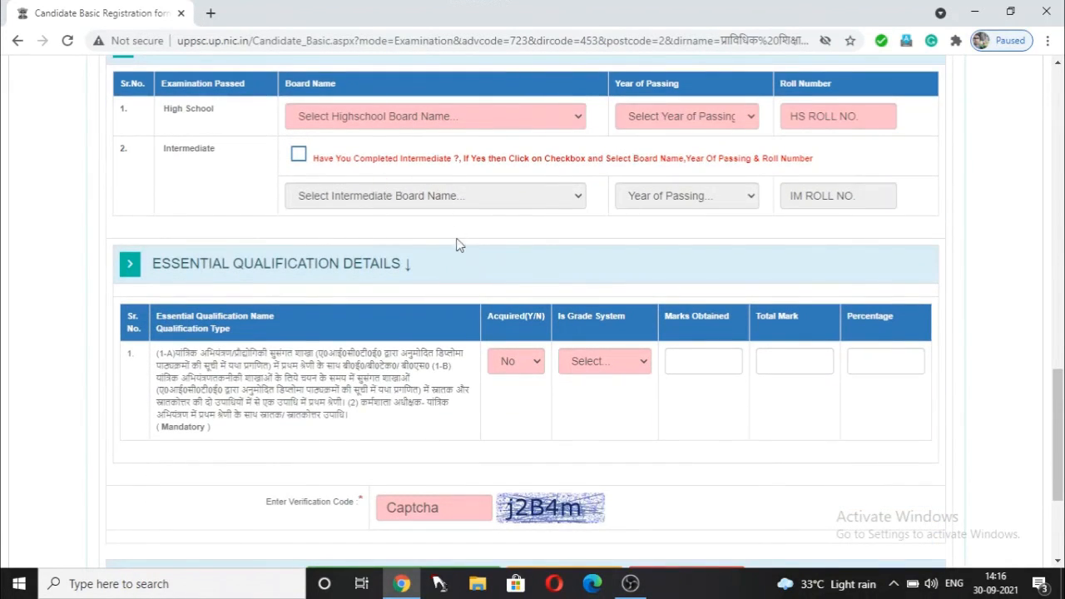
pyautogui.scroll(6, 518, 291)
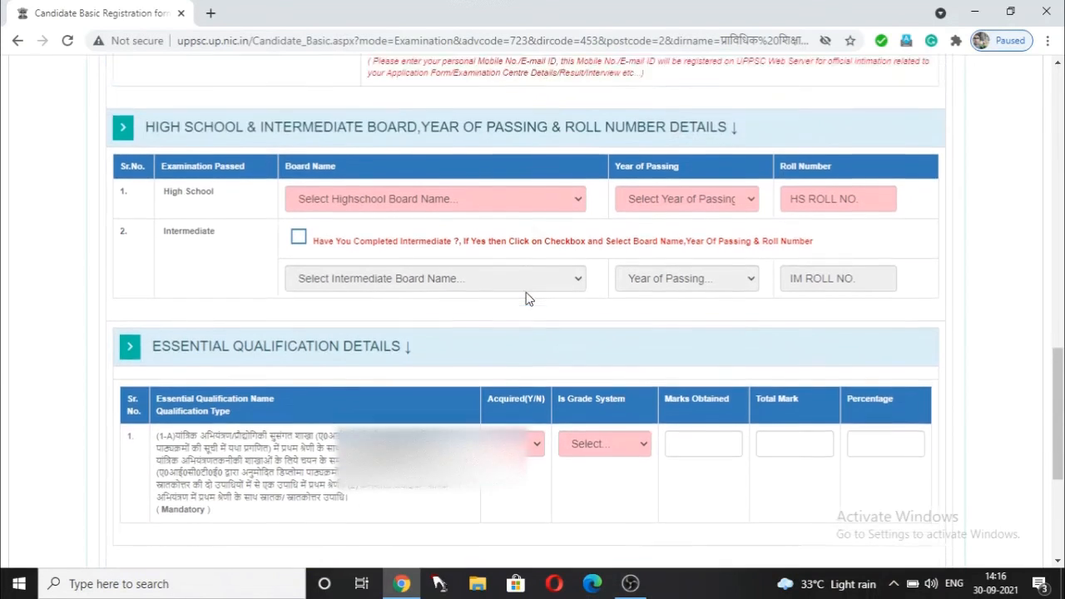
pyautogui.scroll(7, 535, 302)
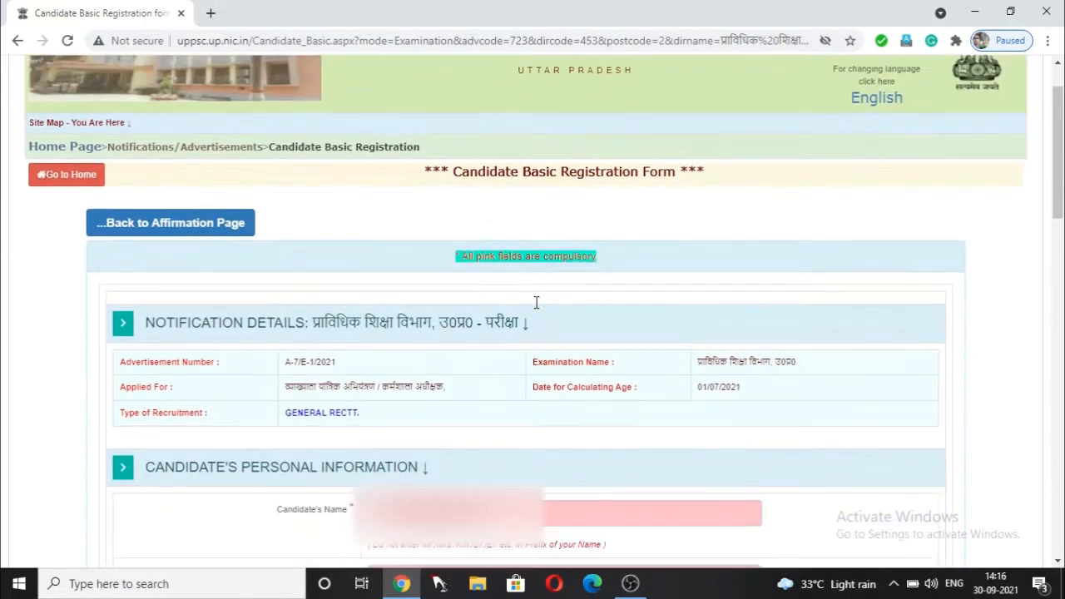
pyautogui.scroll(-3, 536, 302)
# - Enter the candidate's name and dismiss the missing-fields warning
pyautogui.click(550, 274)
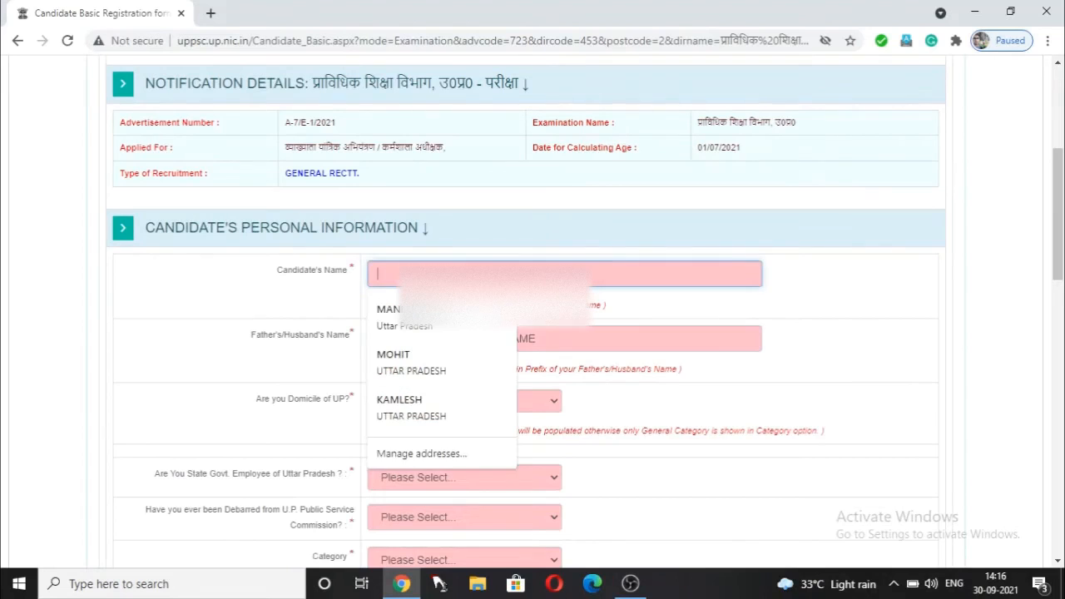
pyautogui.write('MO')
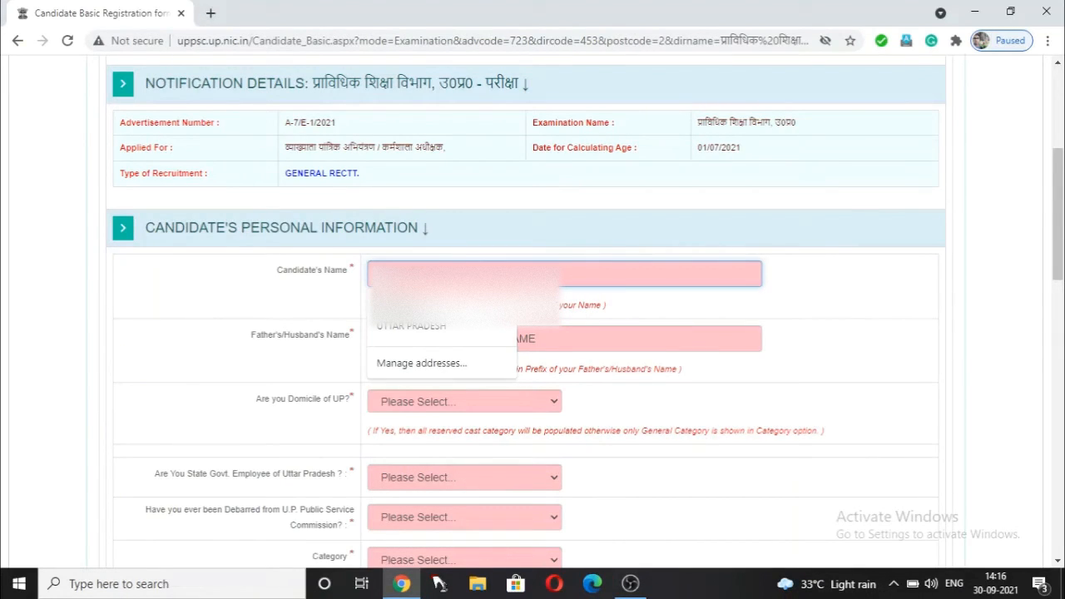
pyautogui.press('Return')
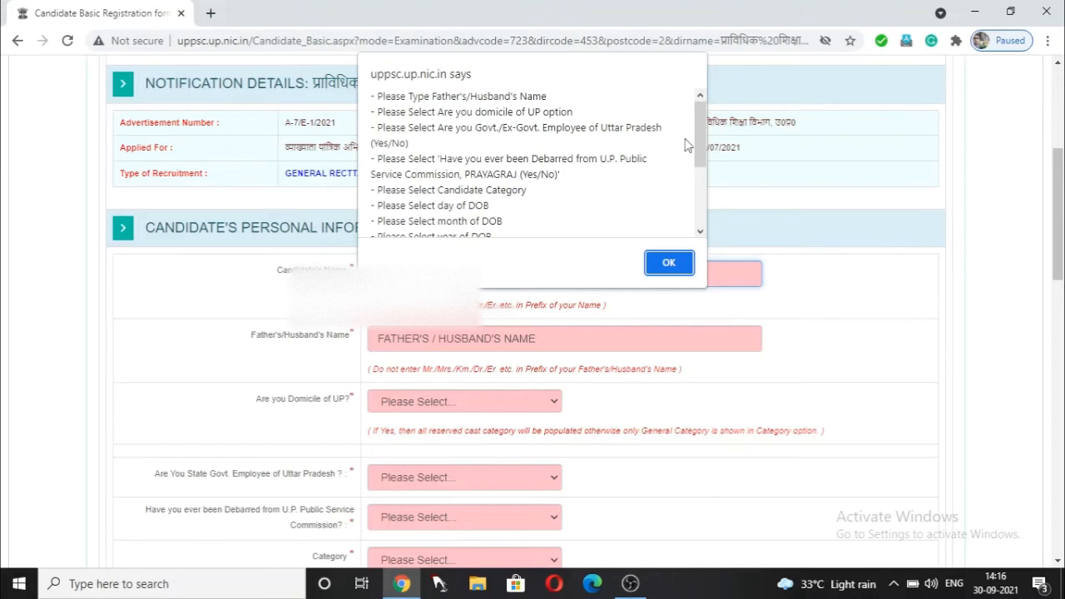
pyautogui.click(671, 262)
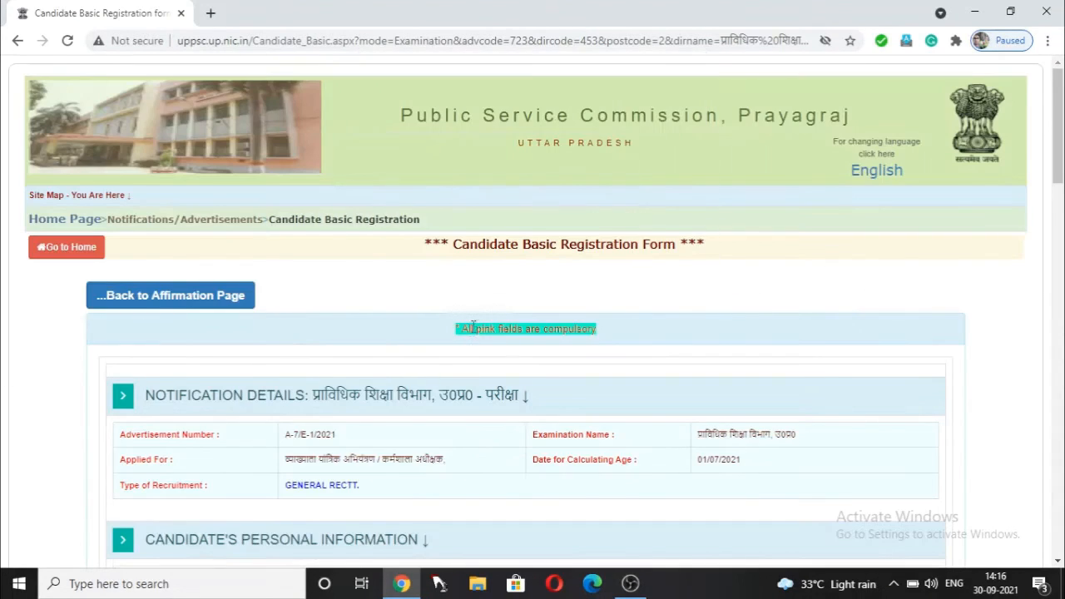
# - Set Domicile of UP to Yes
pyautogui.scroll(-2, 566, 367)
pyautogui.scroll(-2, 546, 364)
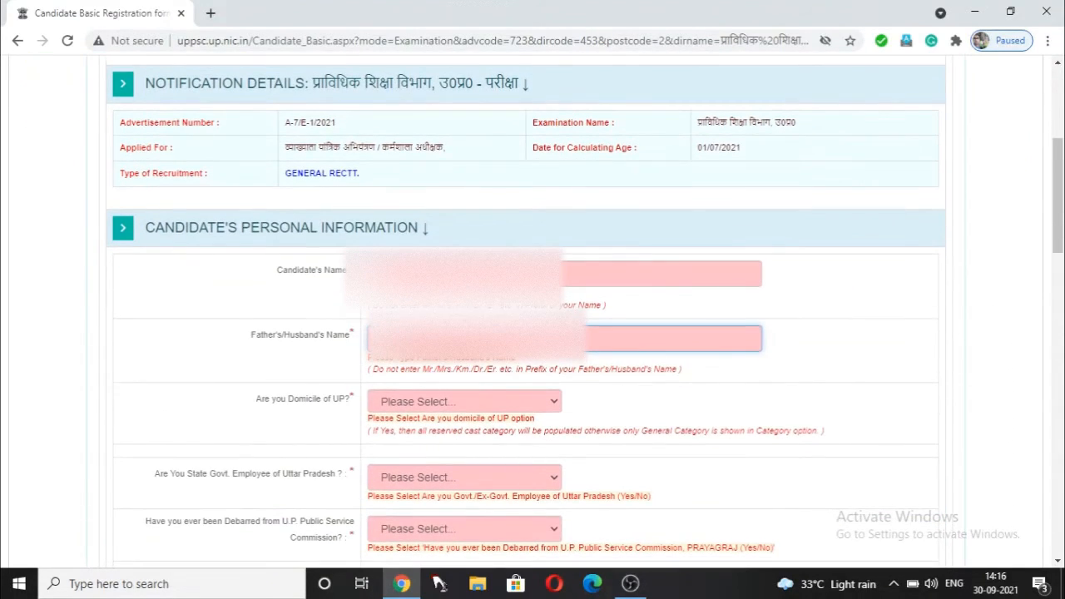
pyautogui.scroll(-2, 499, 333)
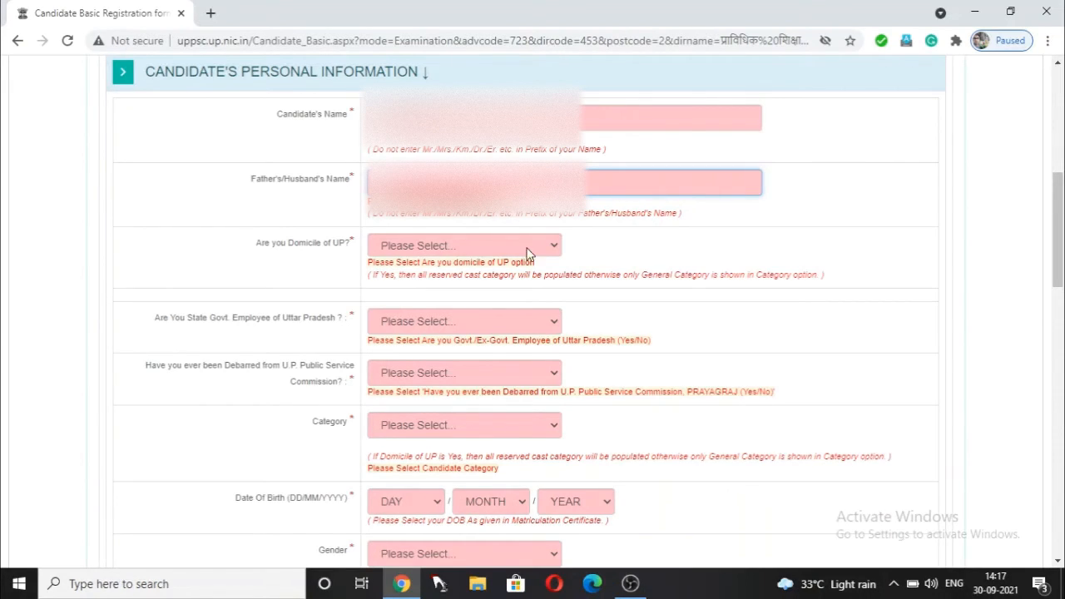
pyautogui.click(487, 251)
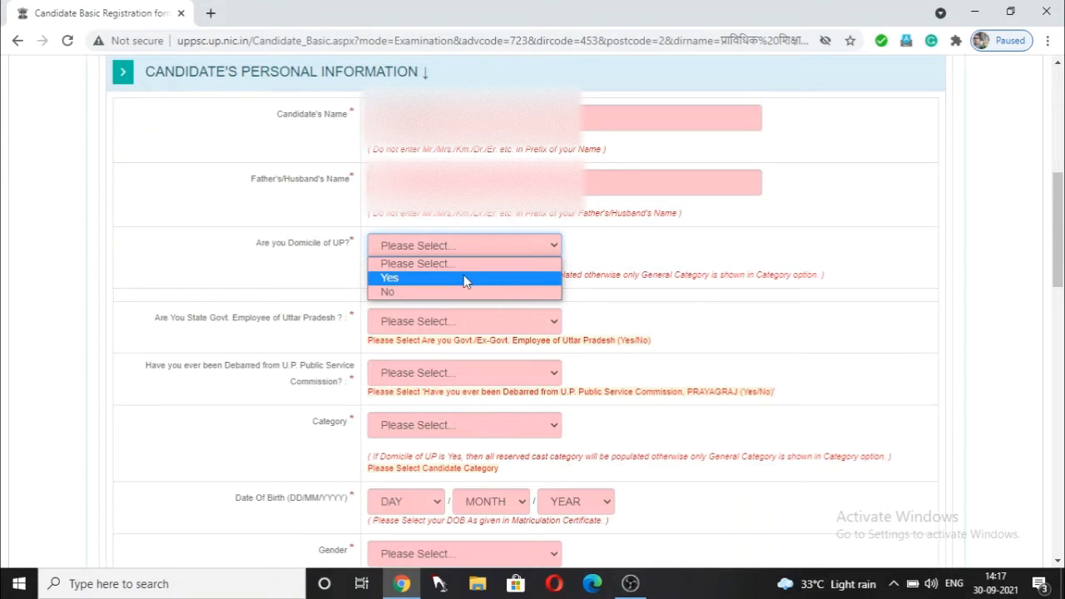
pyautogui.click(463, 278)
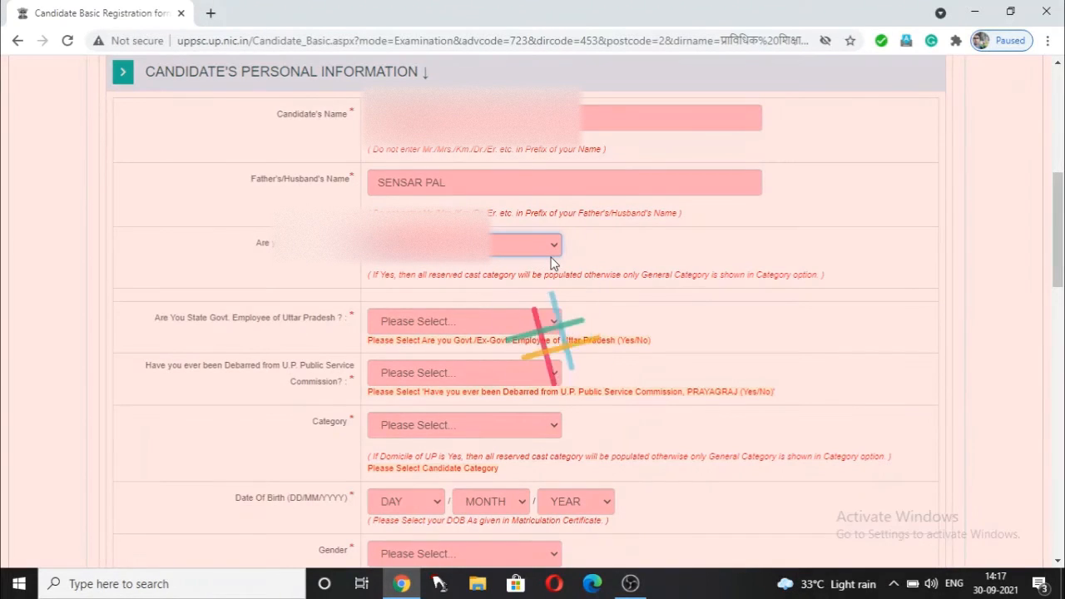
# - Answer No to the Freedom Fighter dependent and Ex. Army/ECO/SSCO/CO questions
pyautogui.scroll(-1, 558, 254)
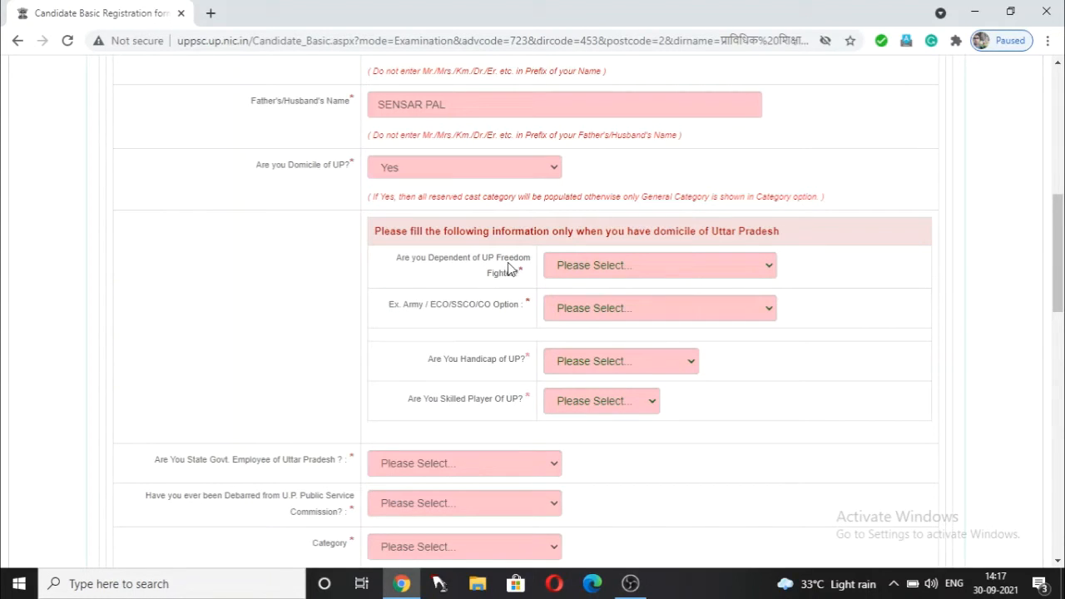
pyautogui.click(661, 265)
pyautogui.click(655, 302)
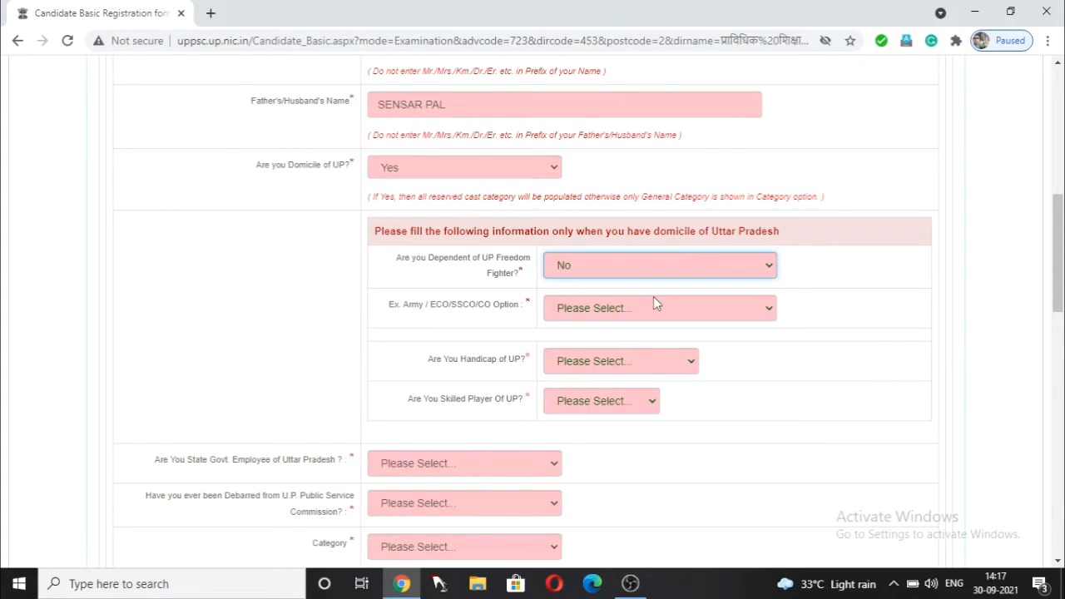
pyautogui.scroll(-1, 519, 326)
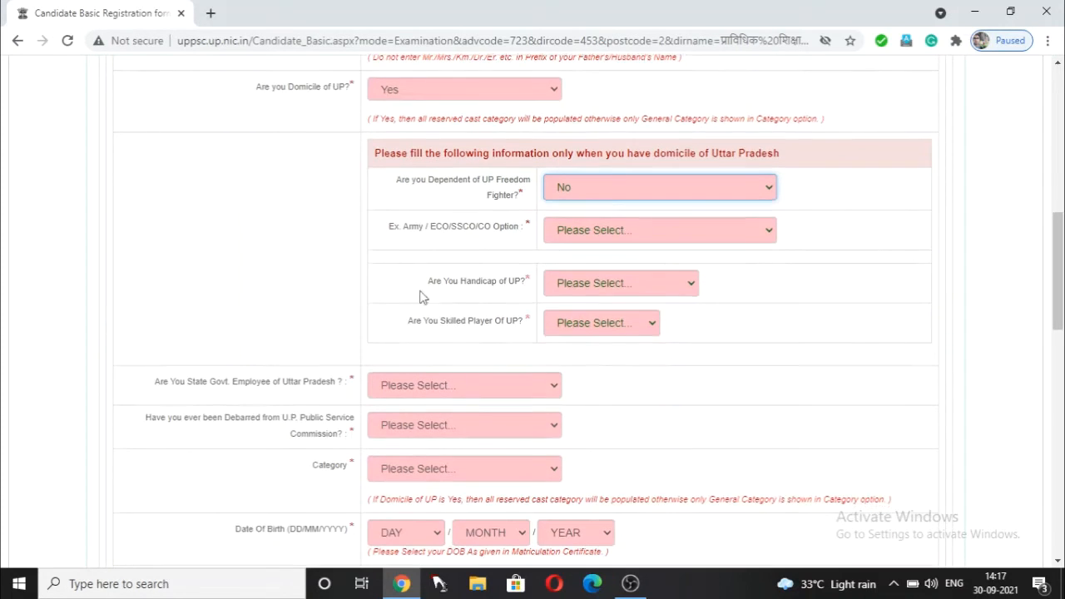
pyautogui.click(681, 230)
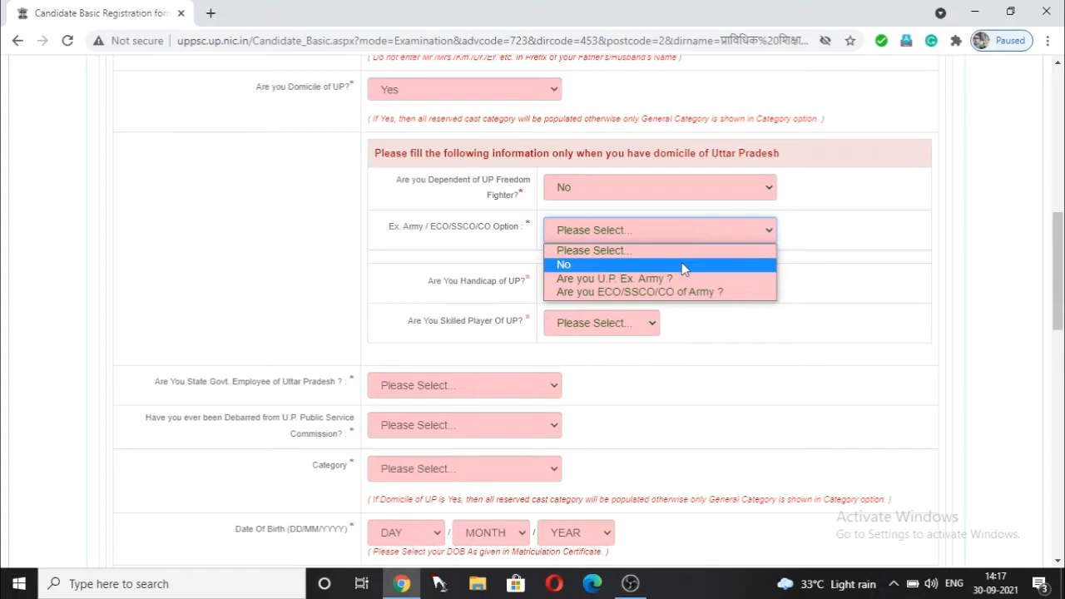
pyautogui.click(682, 263)
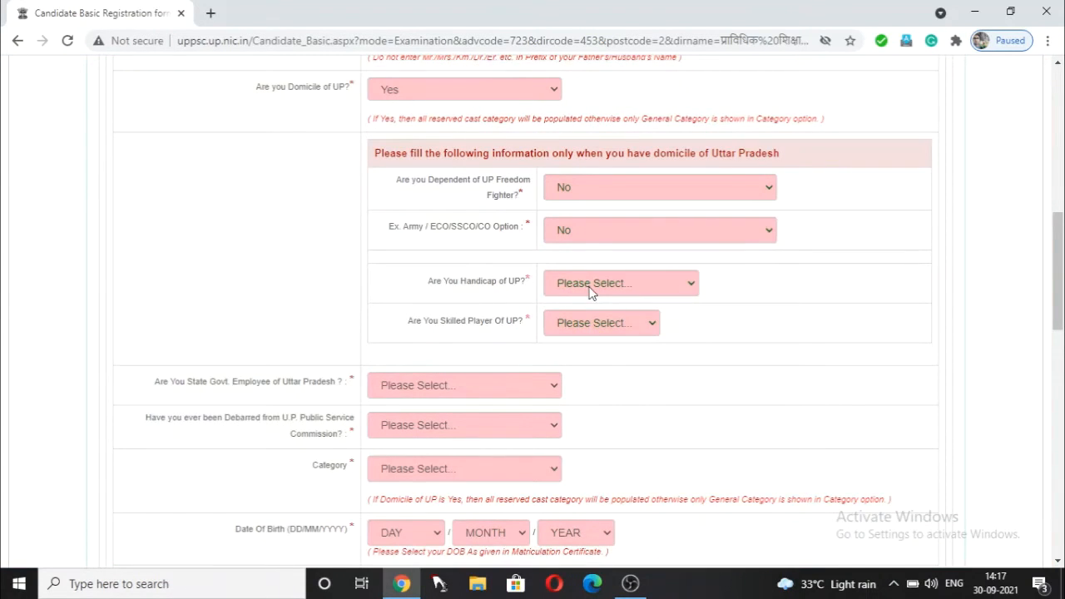
# - Answer No to the Handicap of UP and Skilled Player of UP questions
pyautogui.click(590, 288)
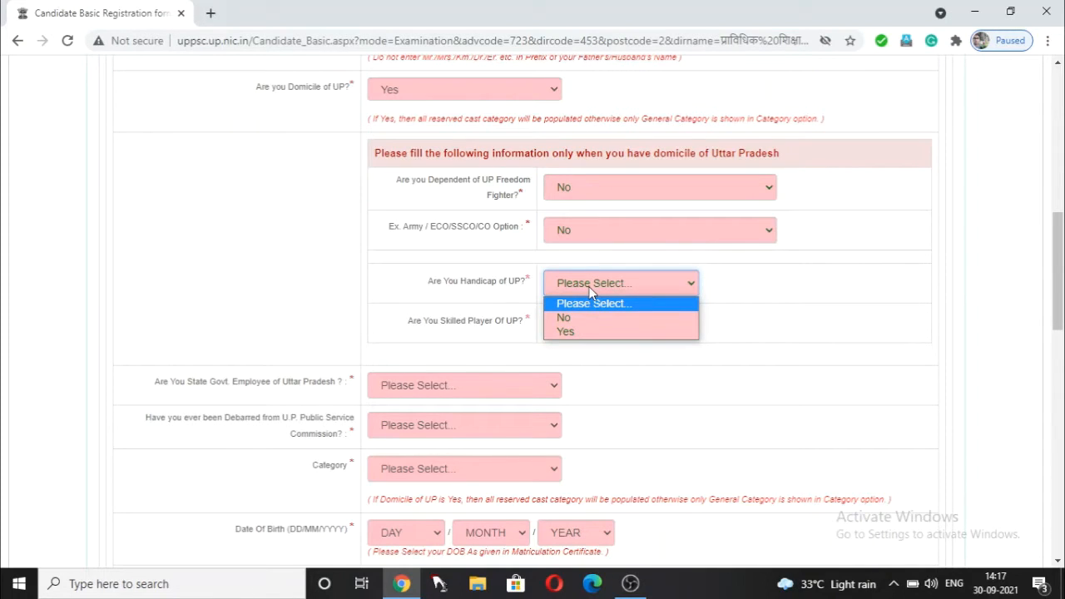
pyautogui.click(596, 315)
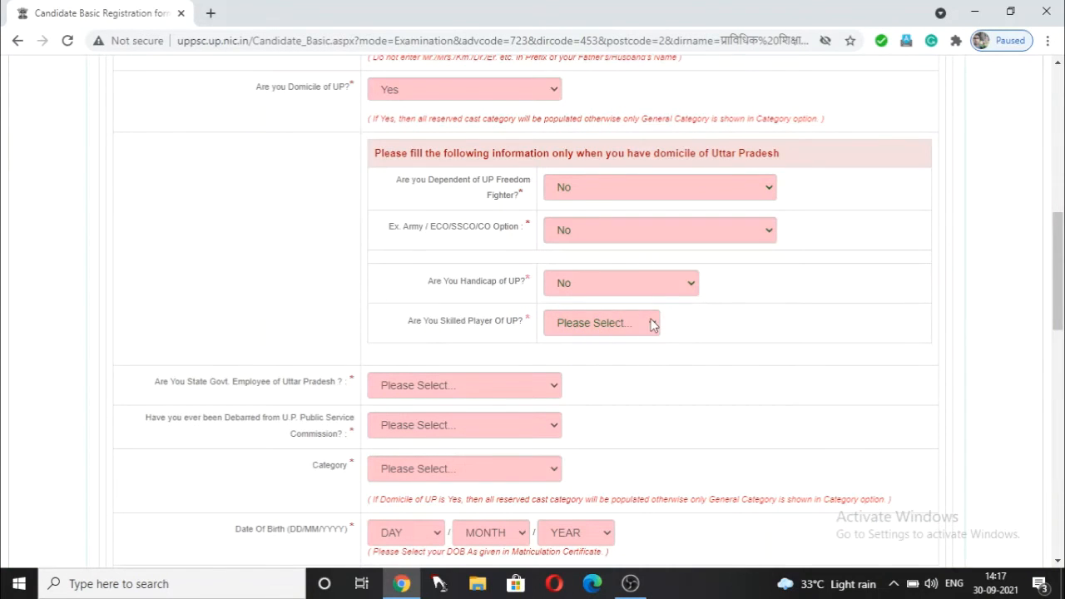
pyautogui.click(652, 325)
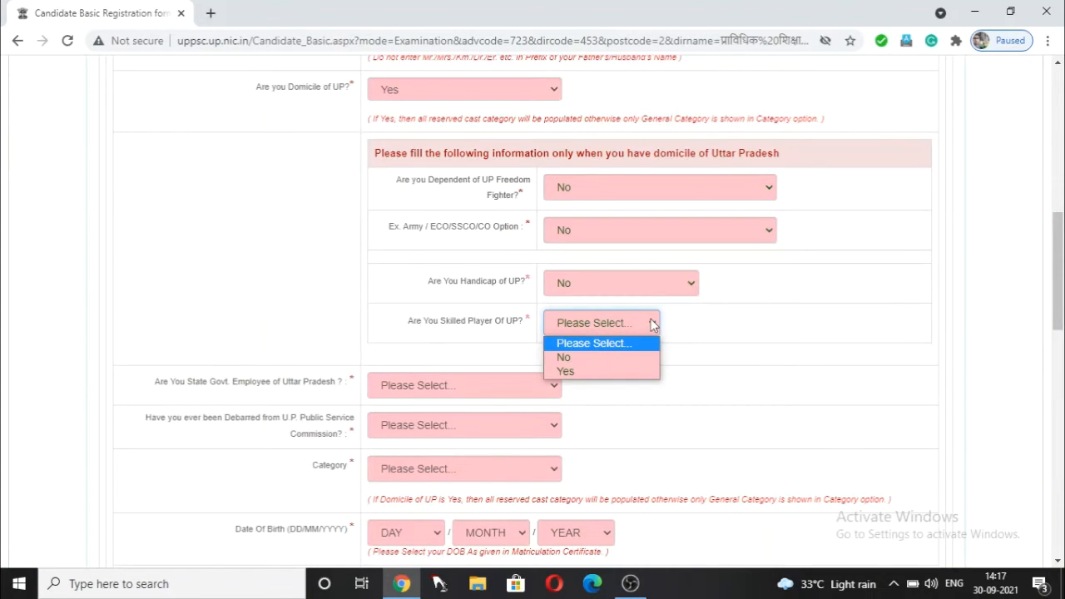
pyautogui.click(627, 359)
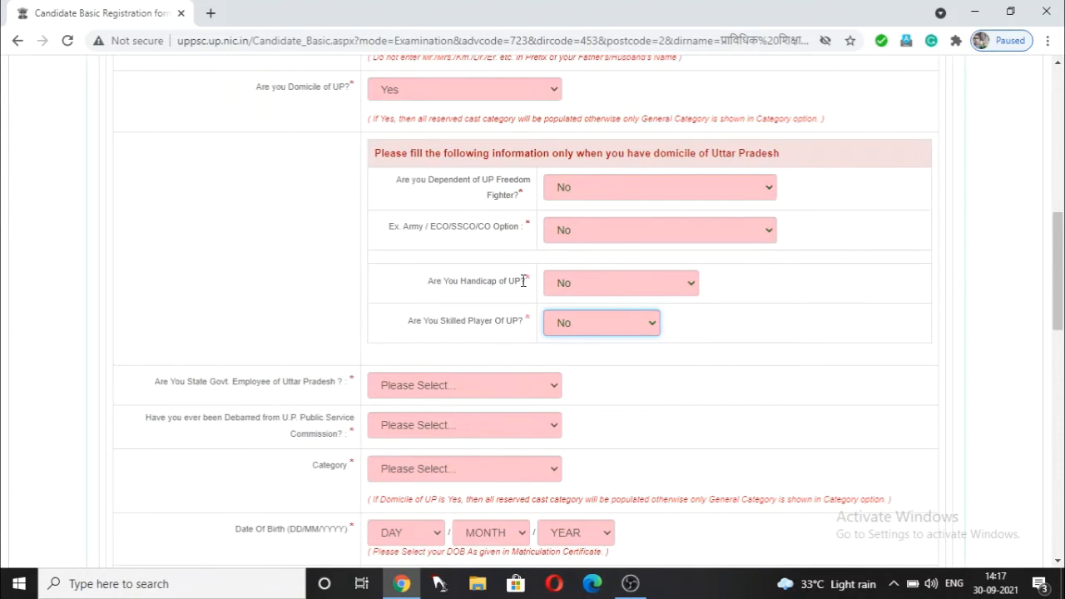
pyautogui.scroll(-1, 522, 283)
pyautogui.scroll(1, 523, 283)
pyautogui.scroll(-2, 523, 285)
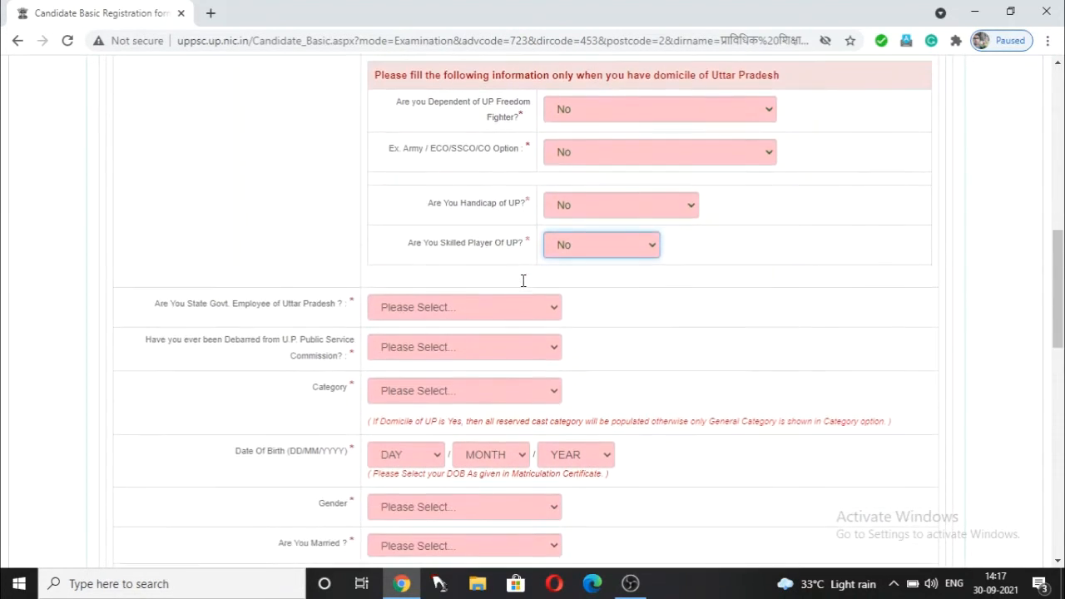
pyautogui.scroll(-1, 396, 222)
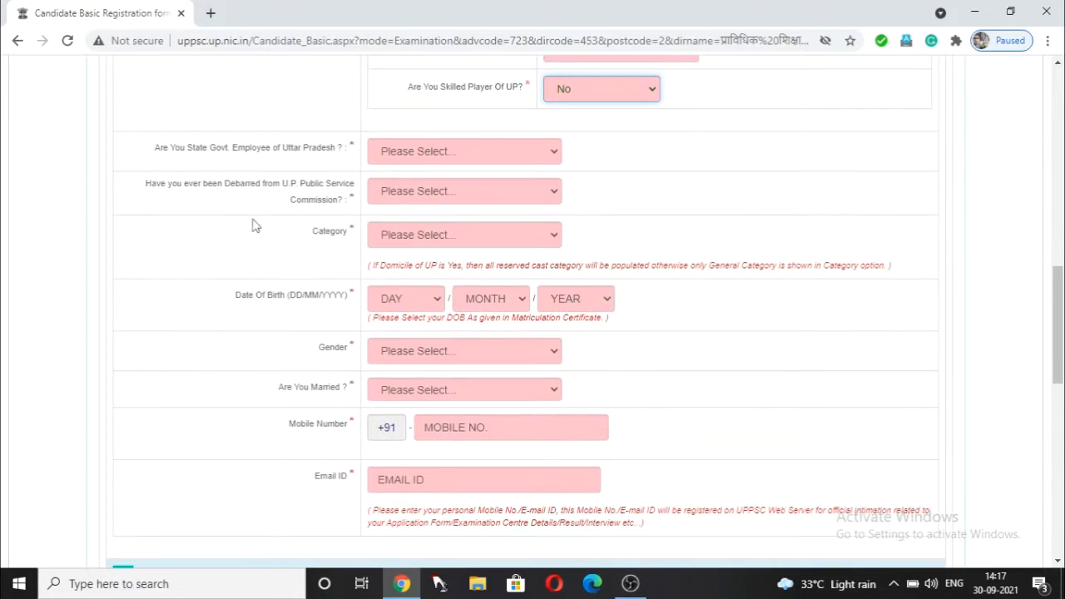
pyautogui.click(511, 151)
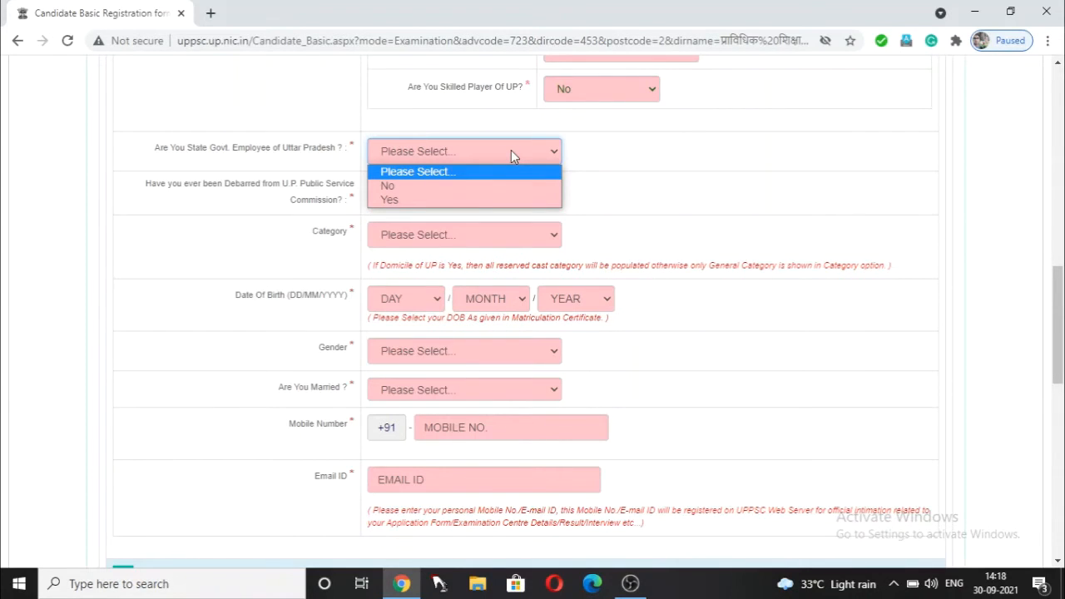
# - Select No for State Govt. Employee and for debarment by the U.P. Public Service Commission
pyautogui.click(491, 189)
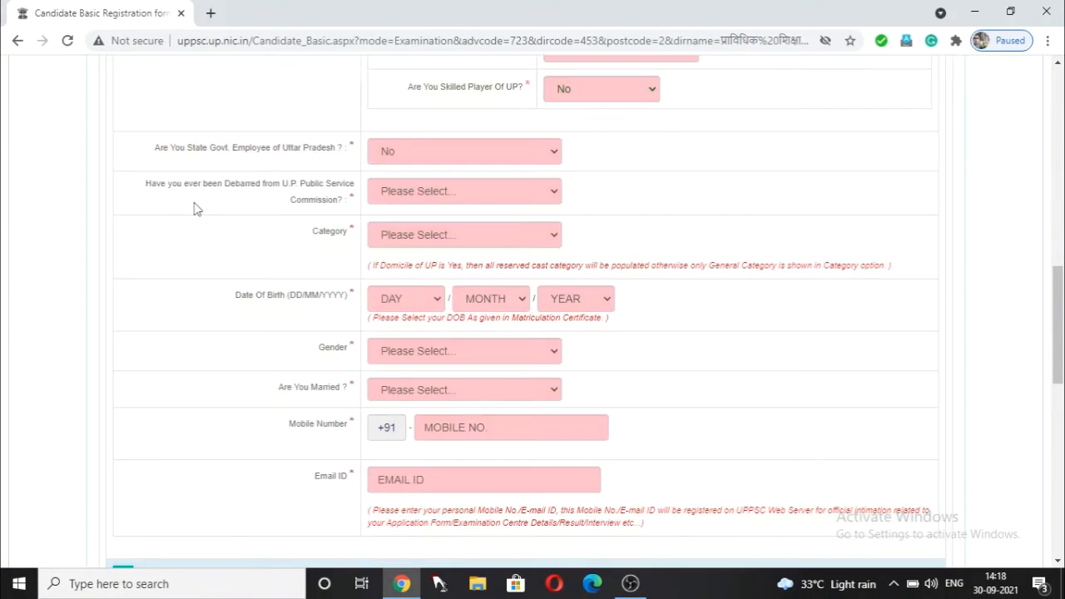
pyautogui.click(541, 190)
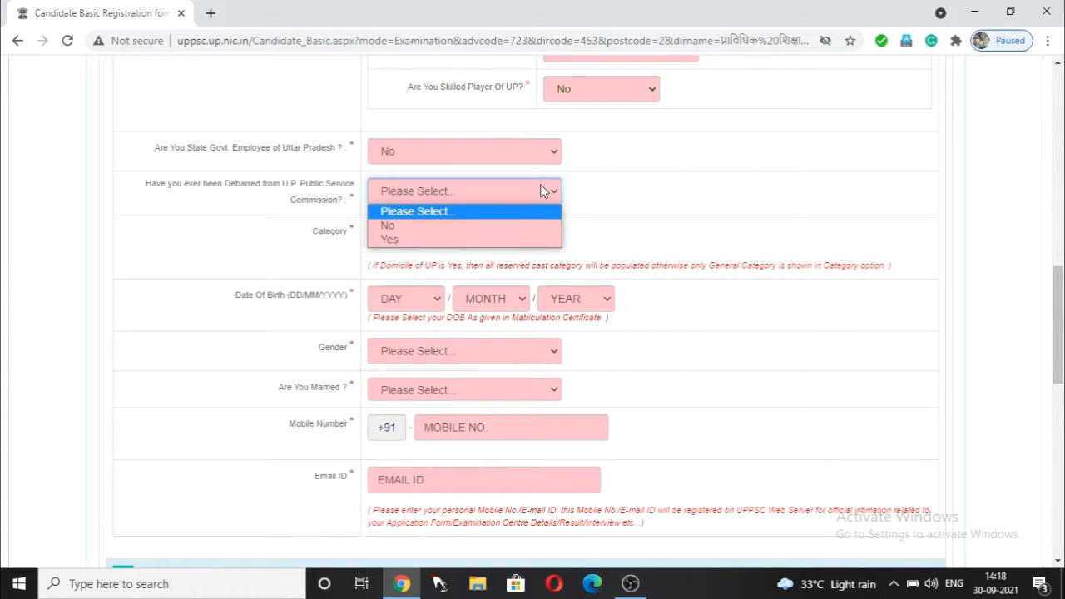
pyautogui.click(485, 224)
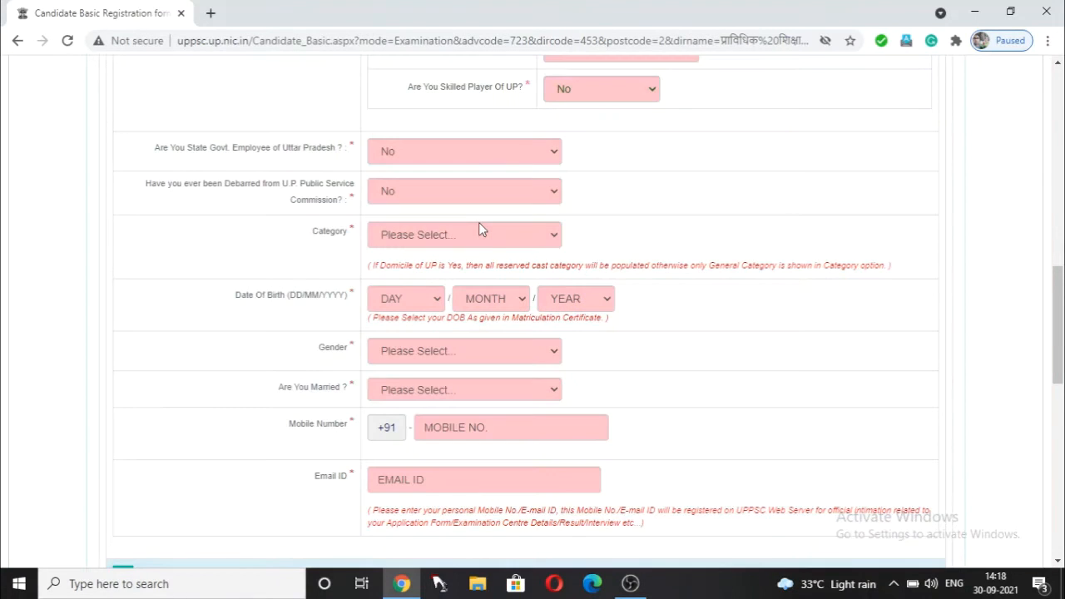
pyautogui.scroll(-2, 474, 234)
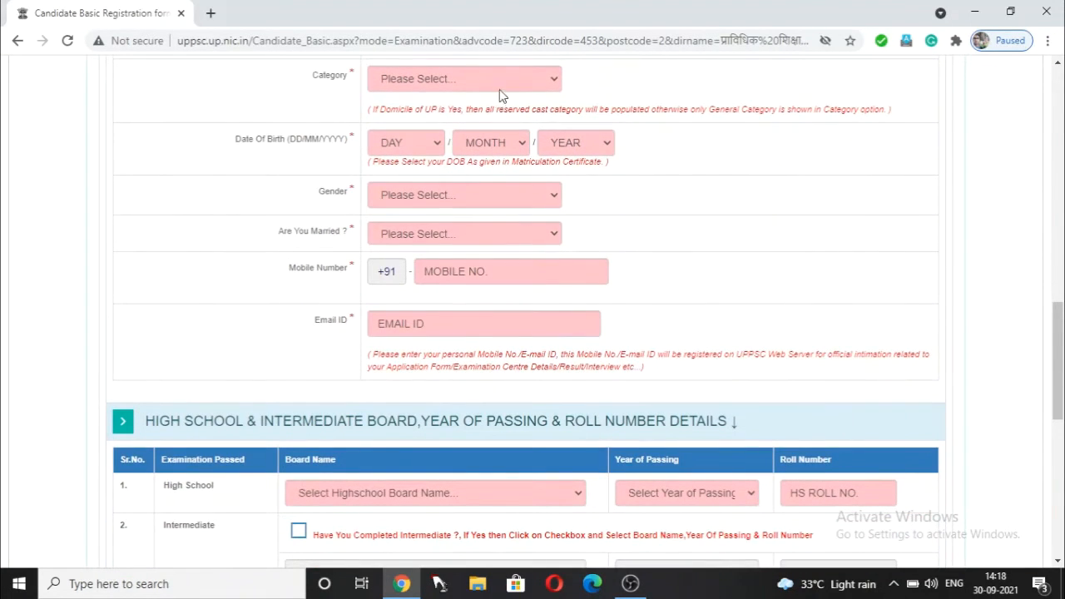
# - Set the category to अनुसूचित जाति
pyautogui.click(501, 86)
pyautogui.click(502, 131)
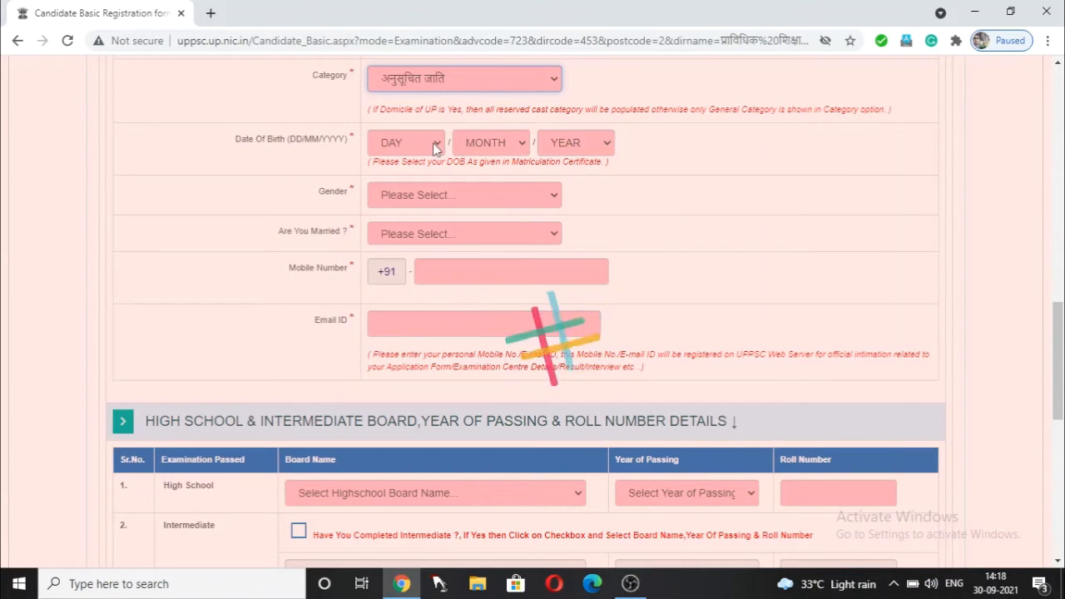
pyautogui.scroll(-1, 430, 157)
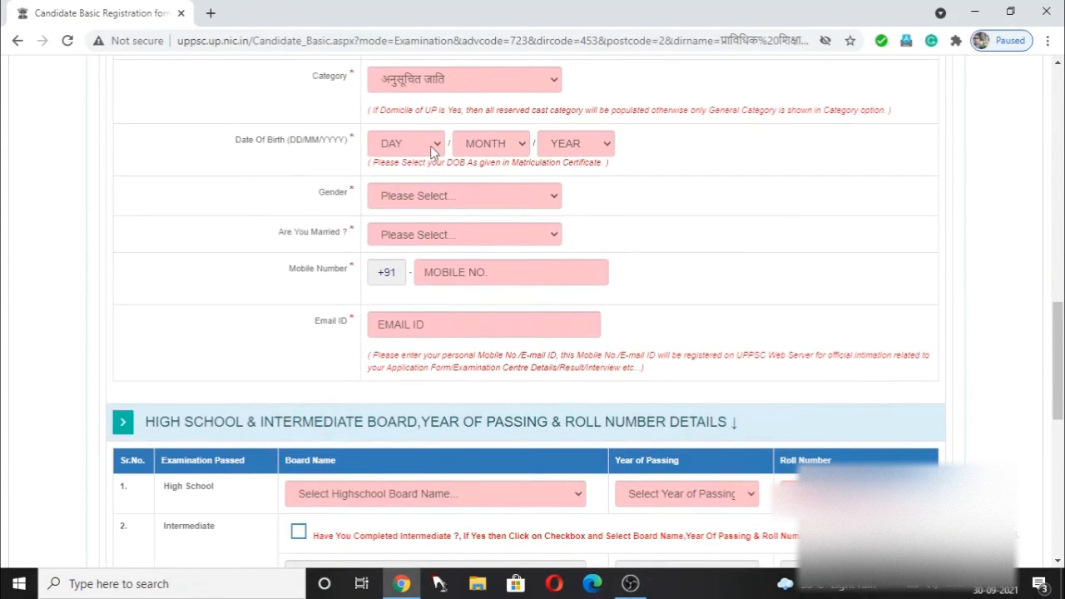
# - Set the date of birth to 15 Jul 1992
pyautogui.click(432, 151)
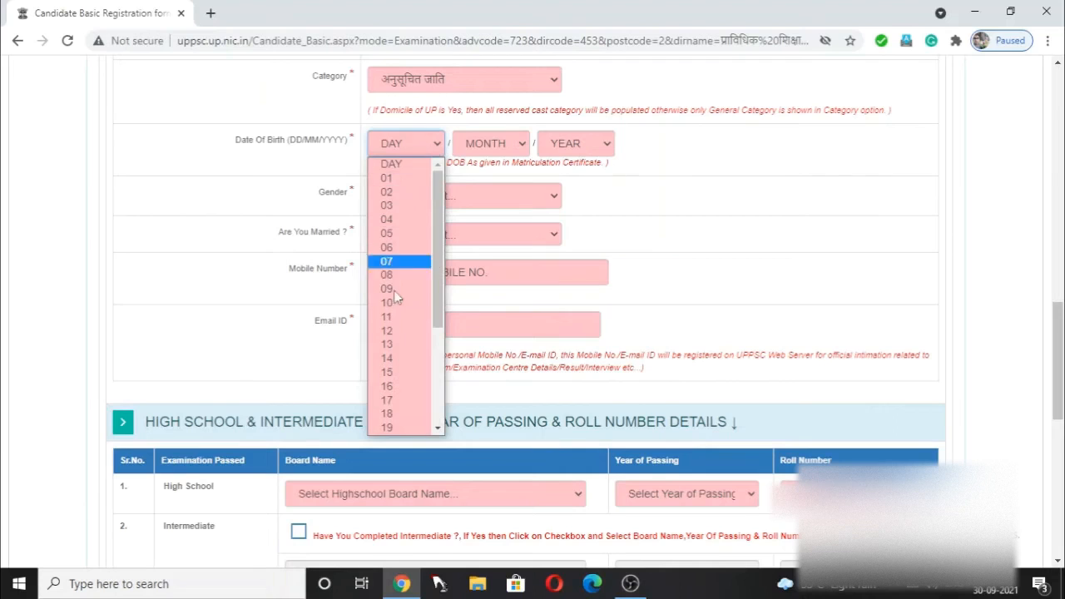
pyautogui.click(402, 376)
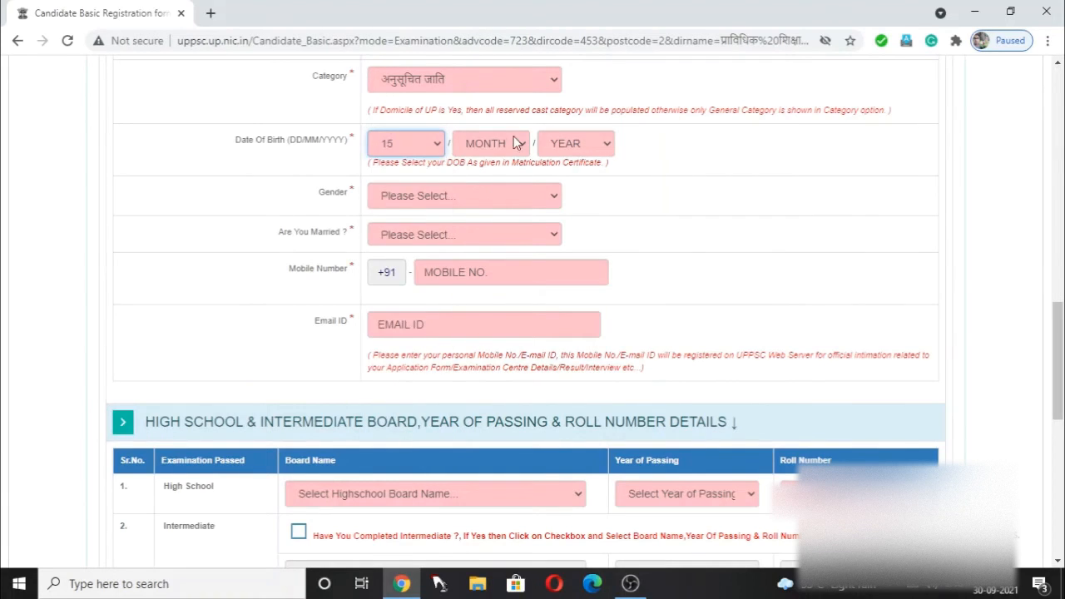
pyautogui.click(513, 139)
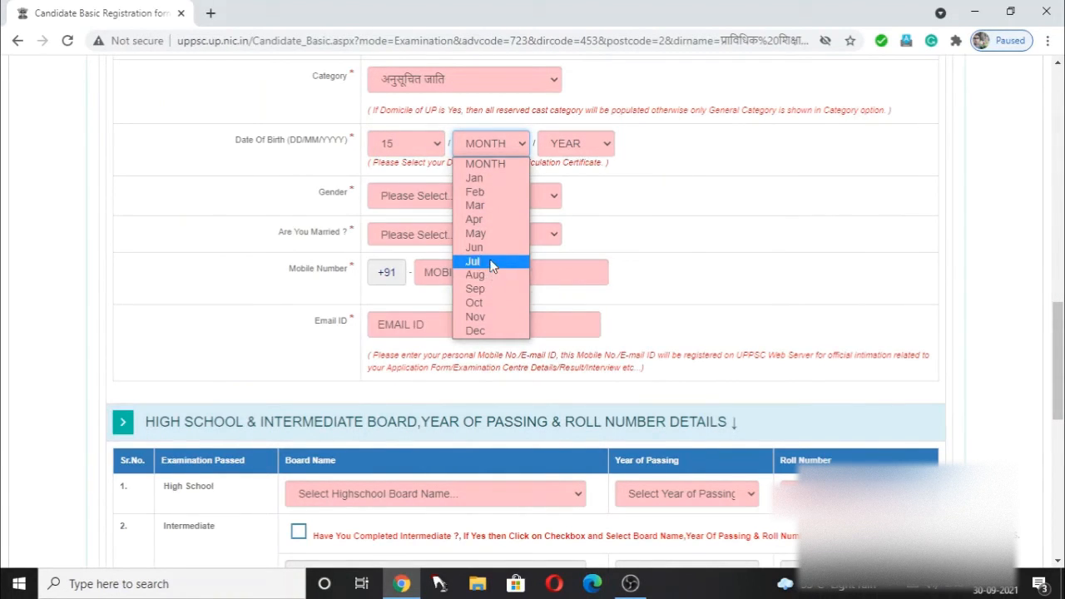
pyautogui.click(474, 262)
pyautogui.click(574, 143)
pyautogui.scroll(-5, 571, 274)
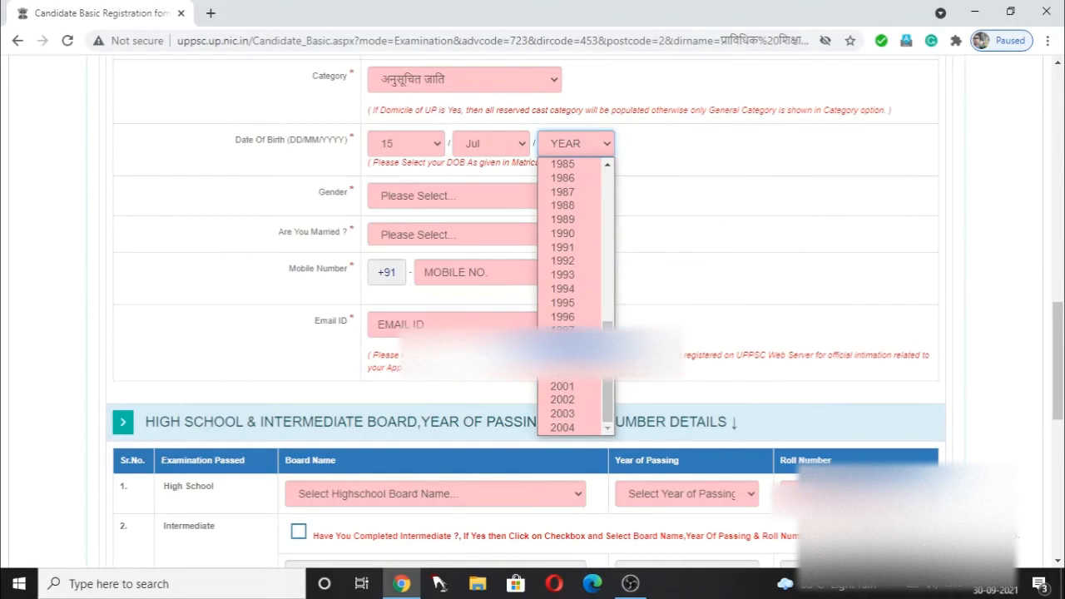
pyautogui.click(580, 262)
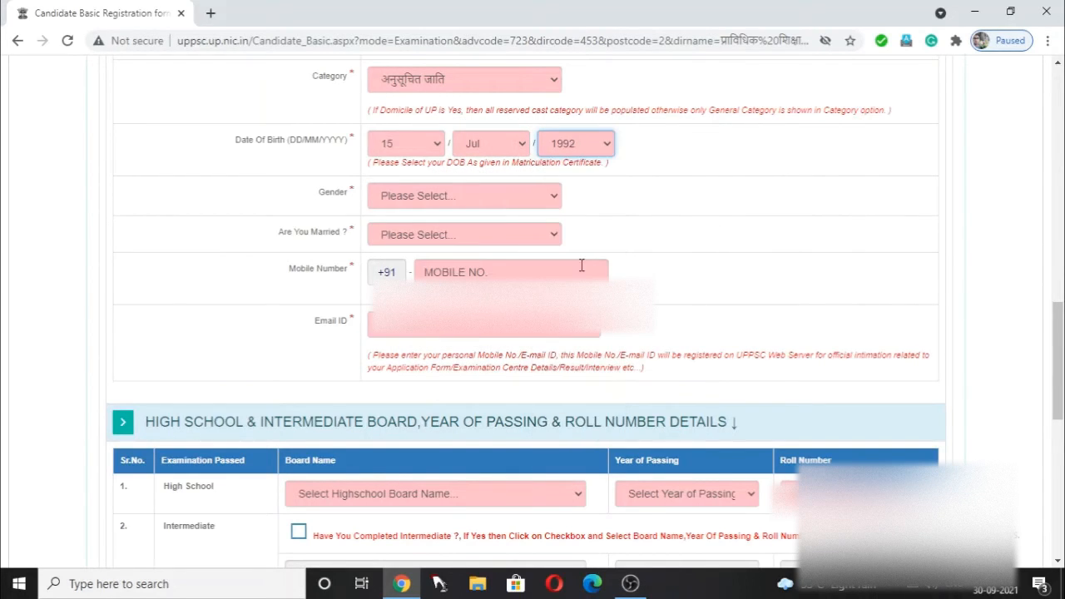
# - Set gender to पुरुष and Are You Married to No
pyautogui.click(440, 200)
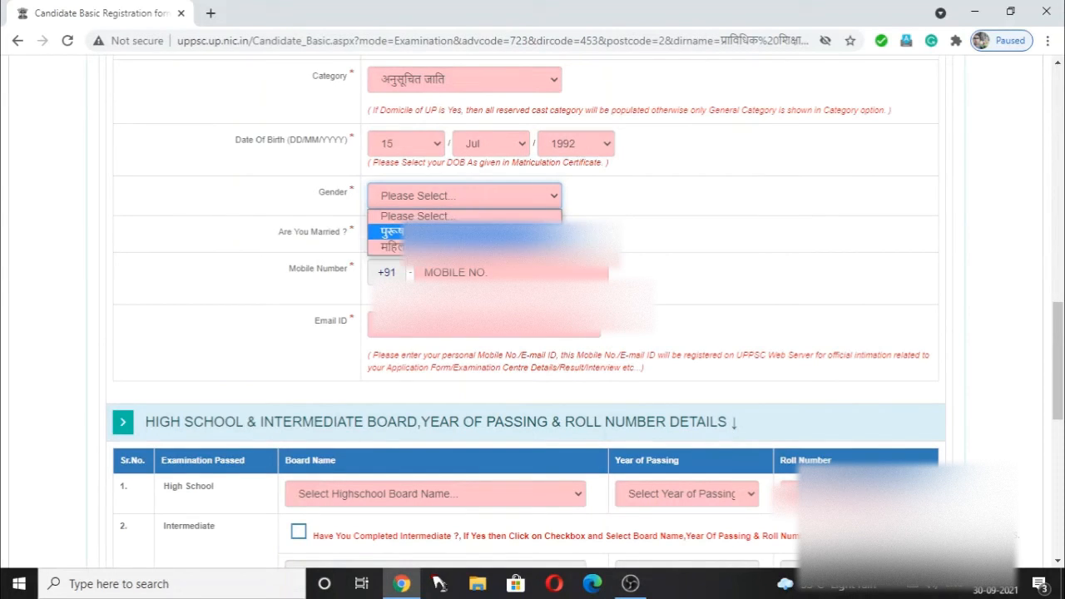
pyautogui.click(441, 232)
pyautogui.click(516, 235)
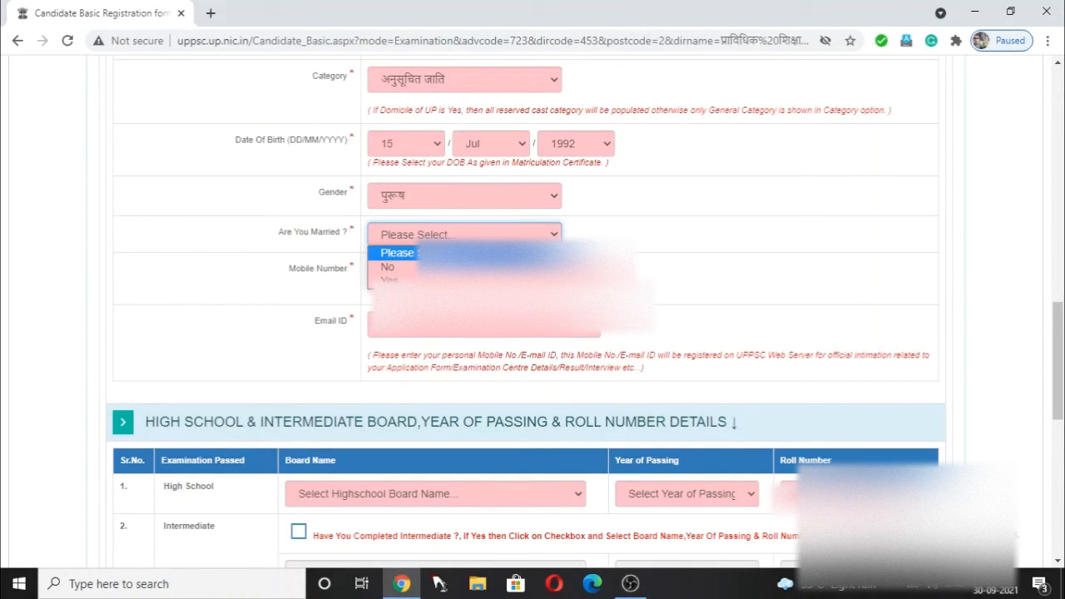
pyautogui.click(388, 266)
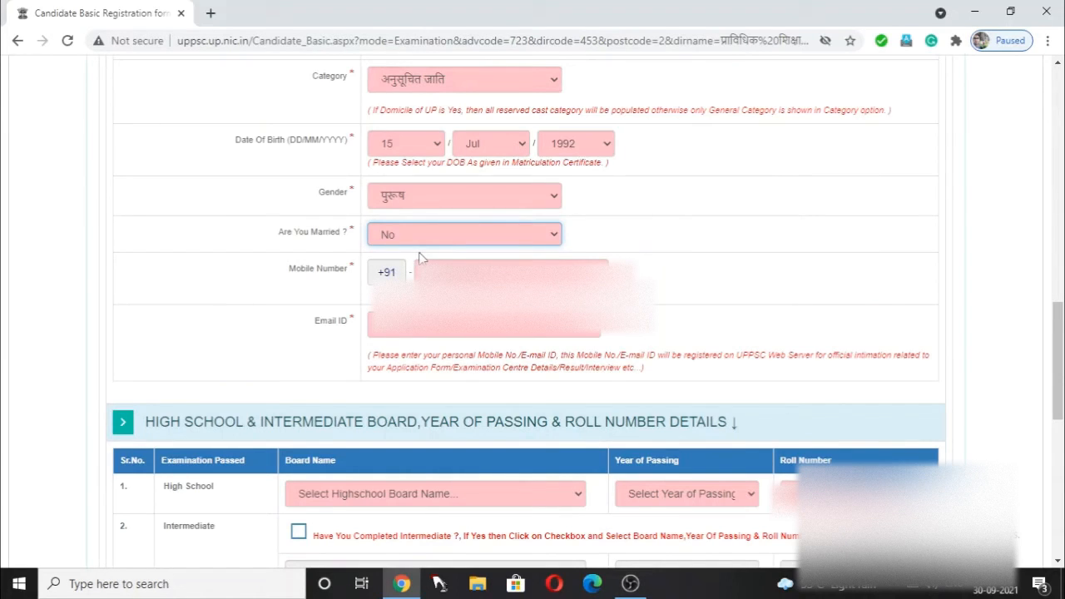
pyautogui.click(429, 272)
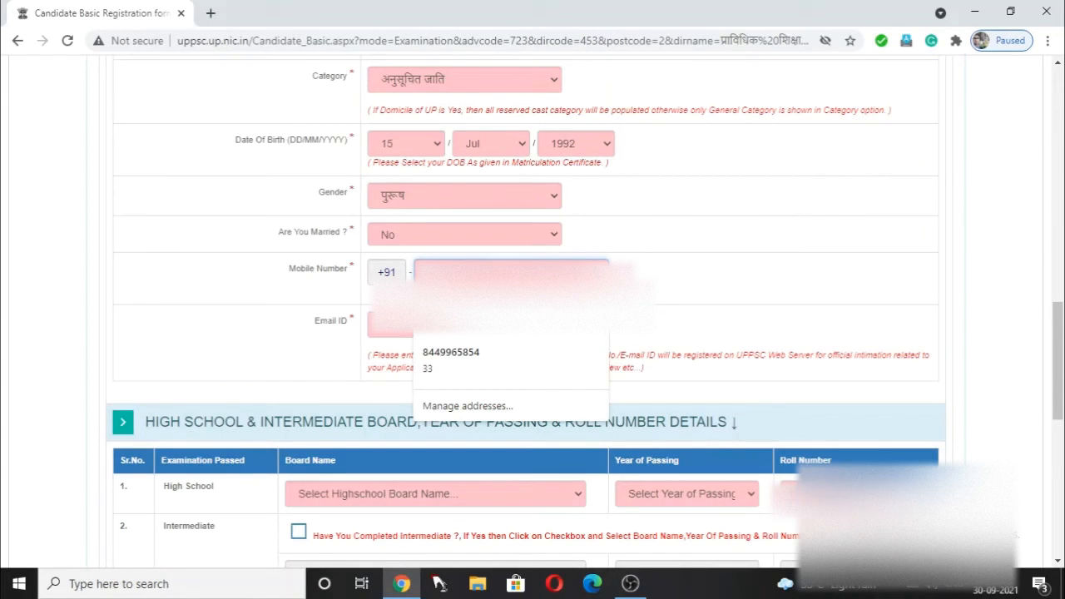
# - Enter the candidate's mobile number and start typing the e-mail address in Email ID
pyautogui.write('9')
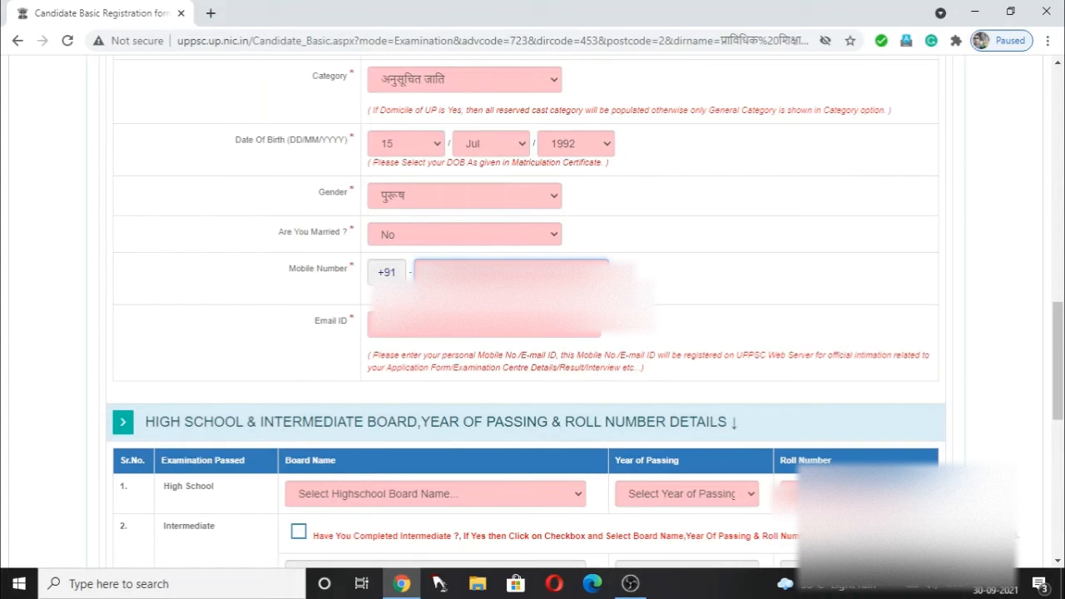
pyautogui.click(461, 331)
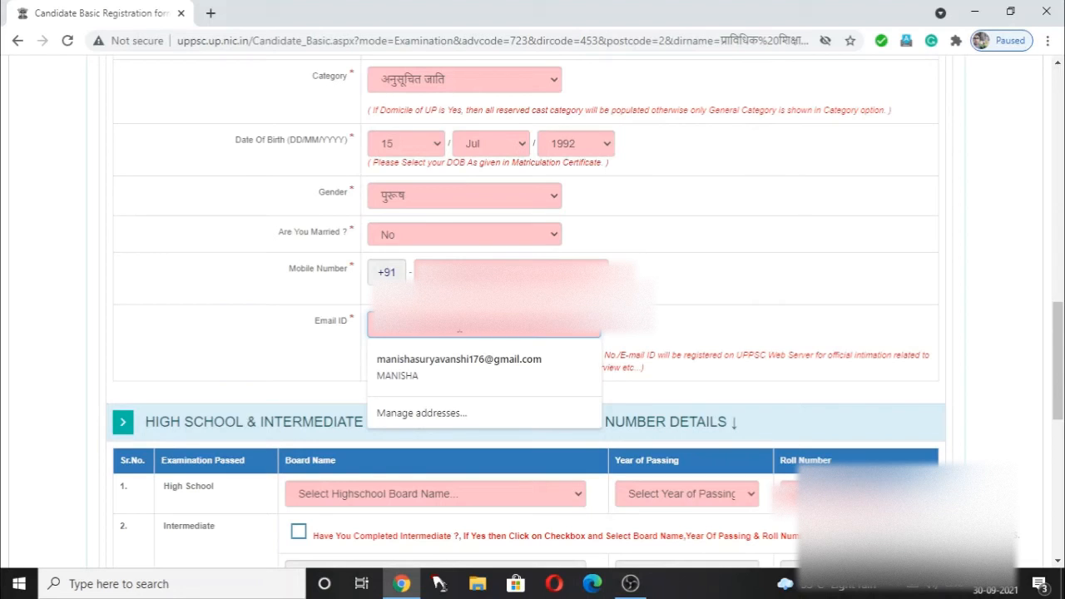
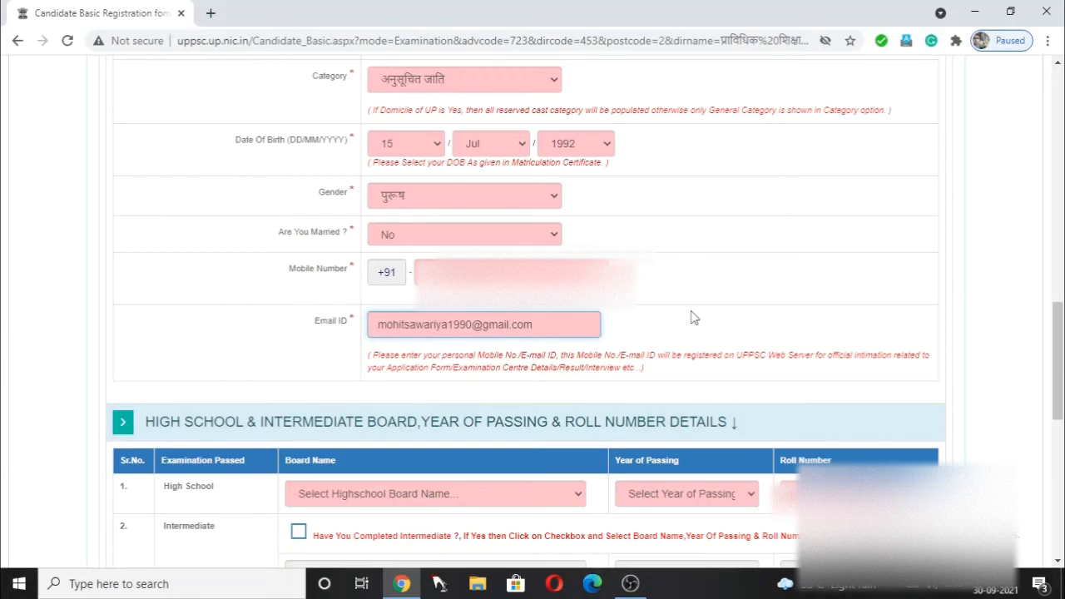
# - Choose UTTAR PRADESH BOARD OF HIGH SCHOOL AND INTERMEDIATE EDUCATION as the High School board
pyautogui.scroll(-1, 695, 317)
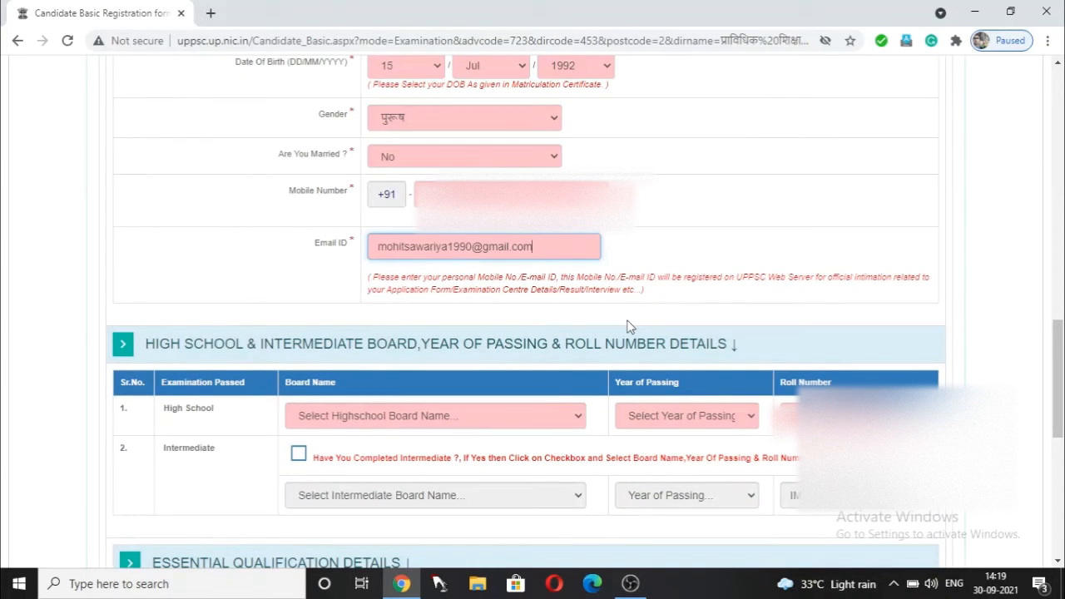
pyautogui.scroll(-3, 610, 296)
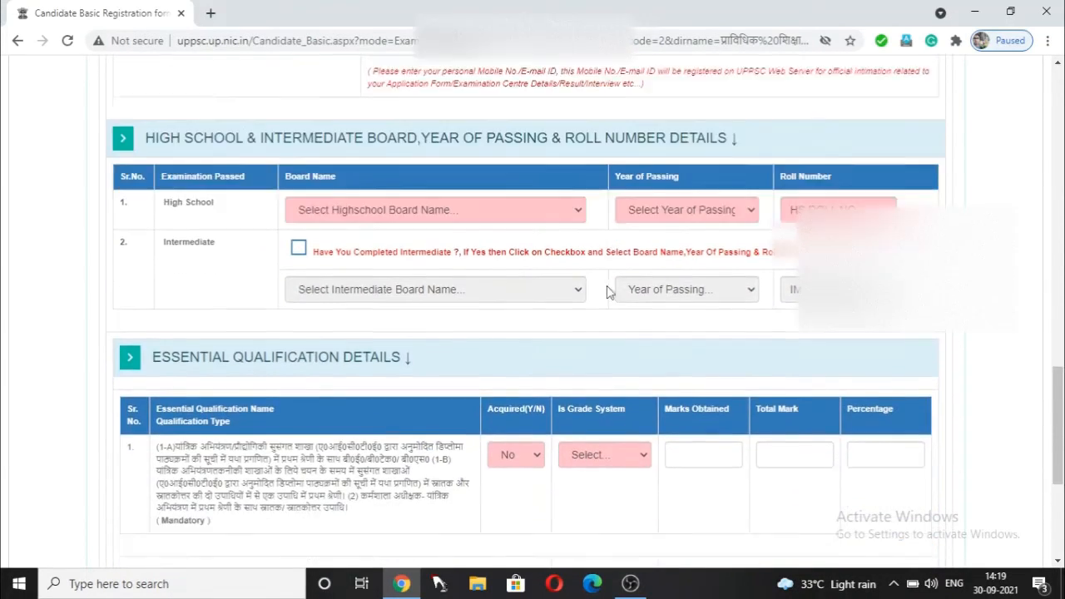
pyautogui.scroll(-1, 607, 292)
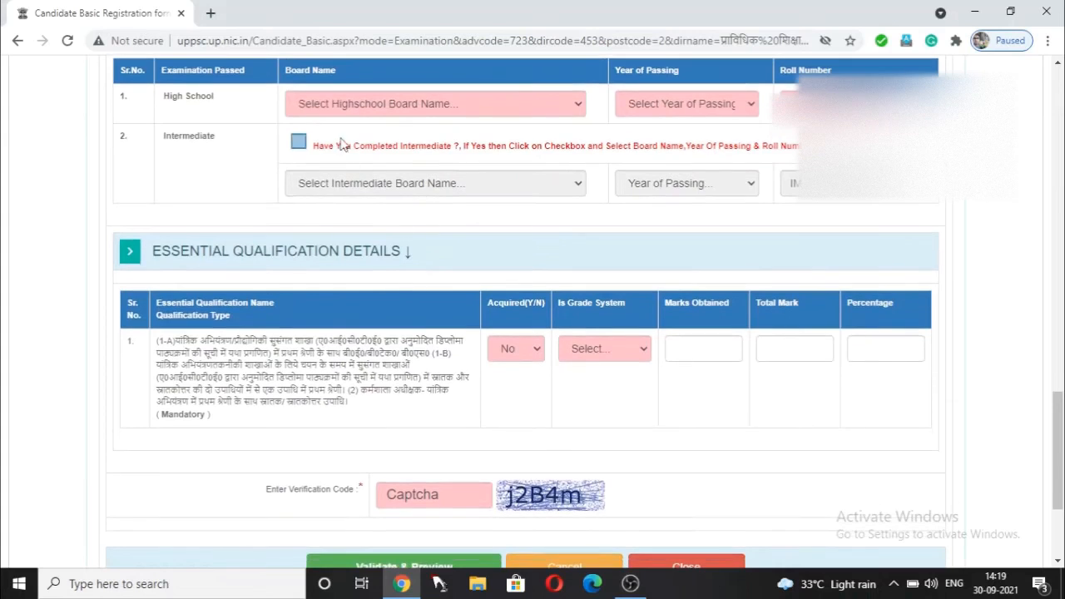
pyautogui.click(444, 108)
pyautogui.scroll(-1, 678, 283)
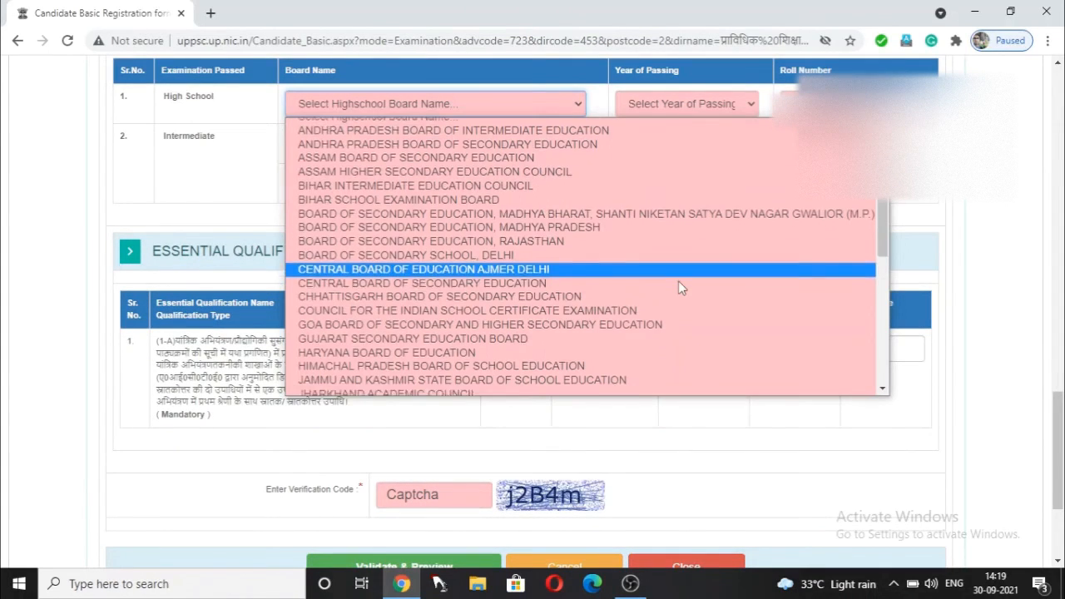
pyautogui.scroll(-5, 679, 281)
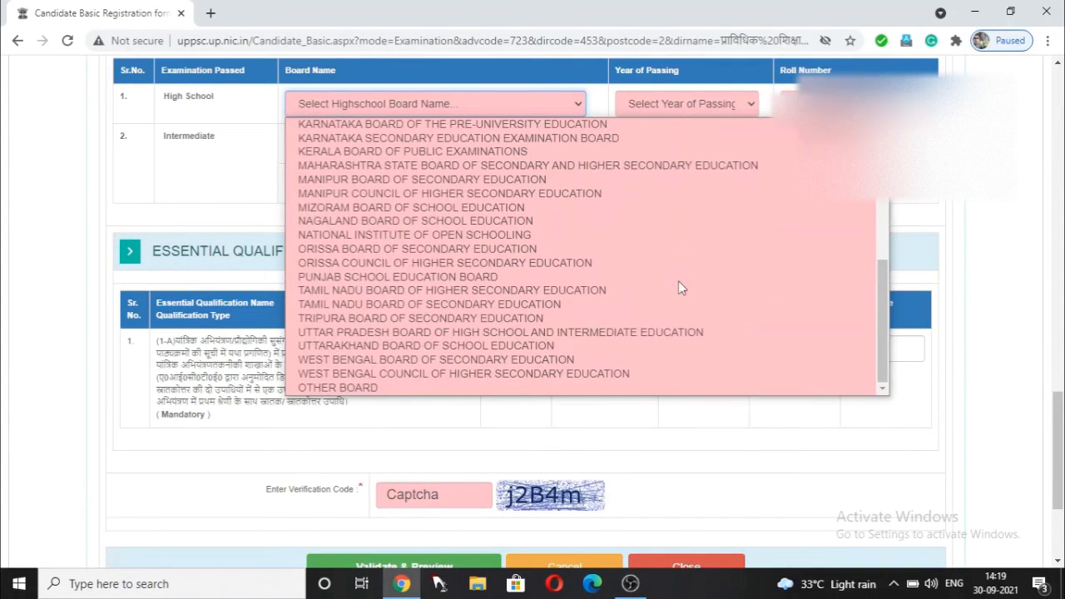
pyautogui.click(680, 333)
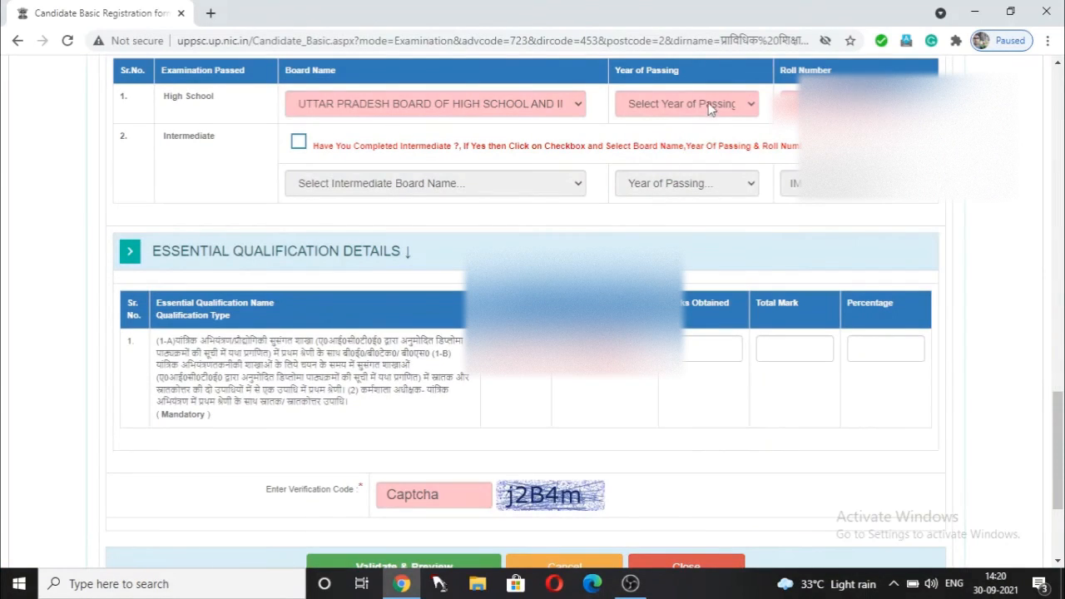
# - Set the High School year of passing to 2008, correcting an initial 2011 pick
pyautogui.click(715, 107)
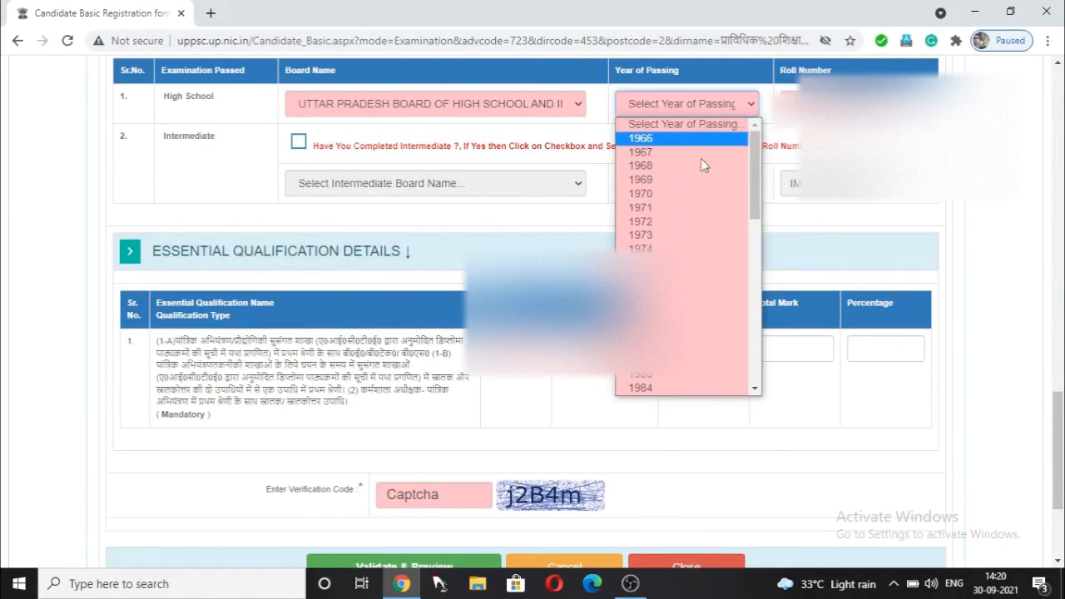
pyautogui.scroll(-4, 694, 337)
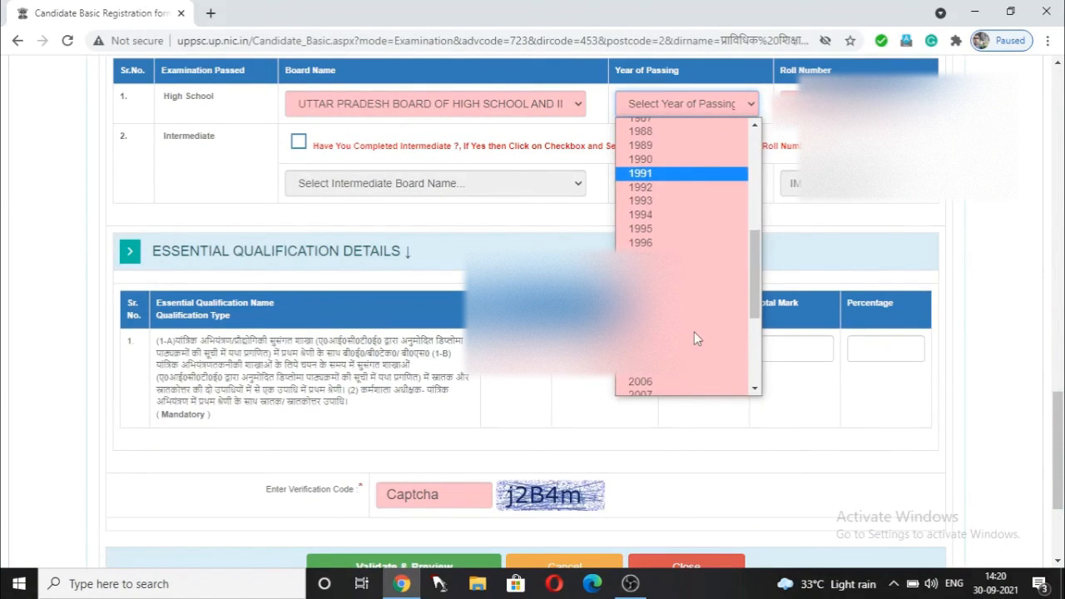
pyautogui.scroll(-3, 693, 337)
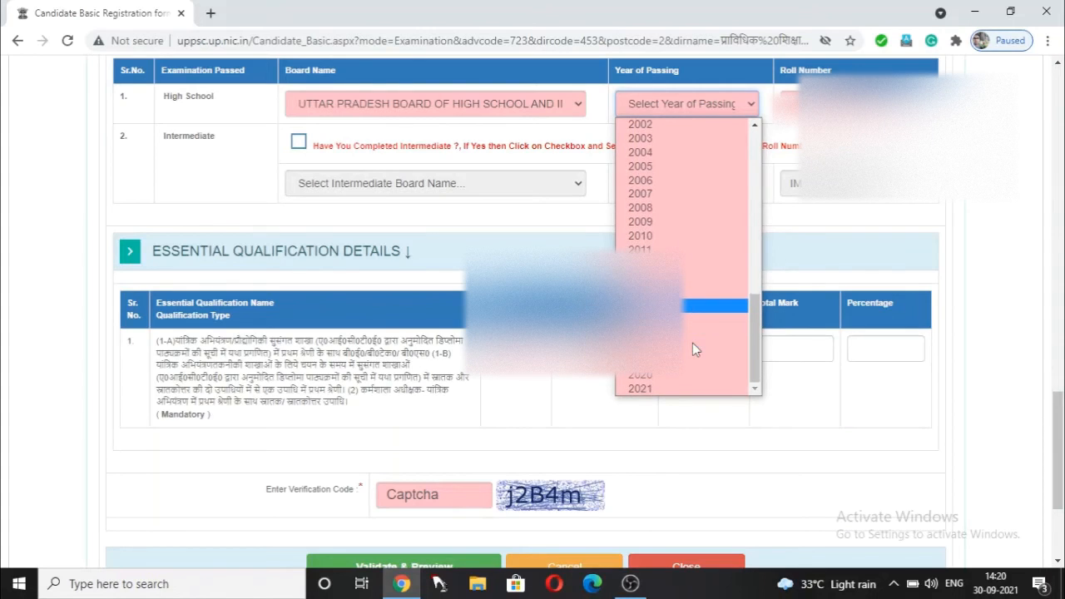
pyautogui.scroll(4, 693, 353)
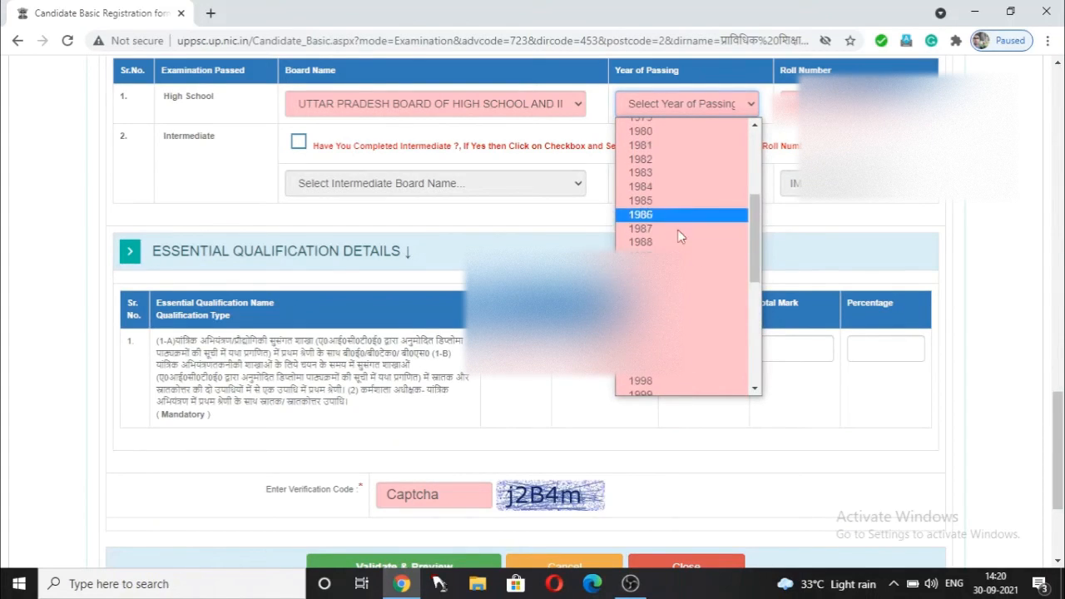
pyautogui.scroll(-4, 693, 340)
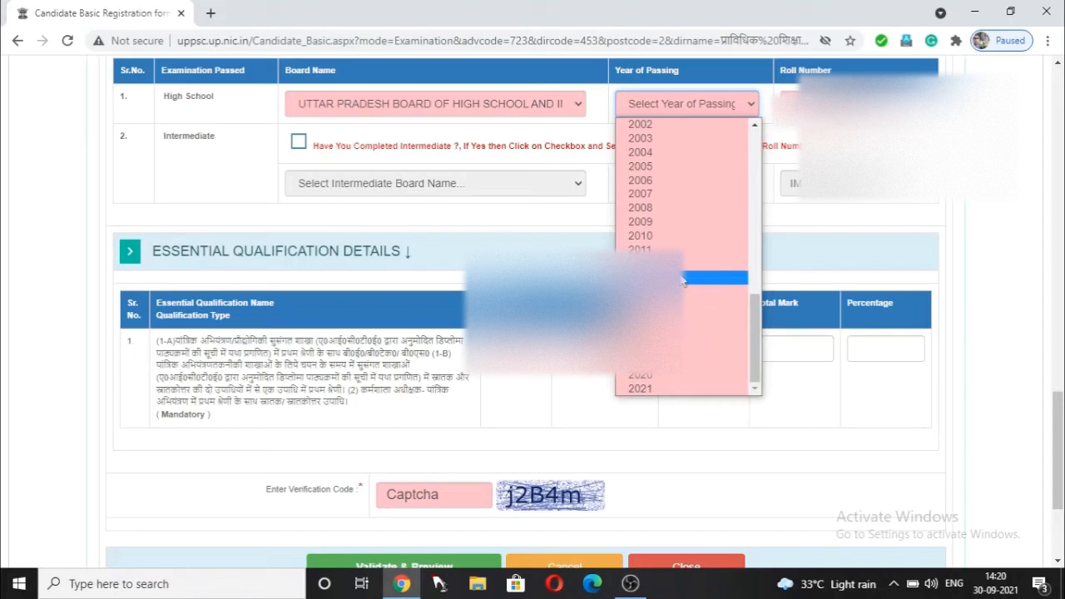
pyautogui.click(683, 250)
pyautogui.click(691, 112)
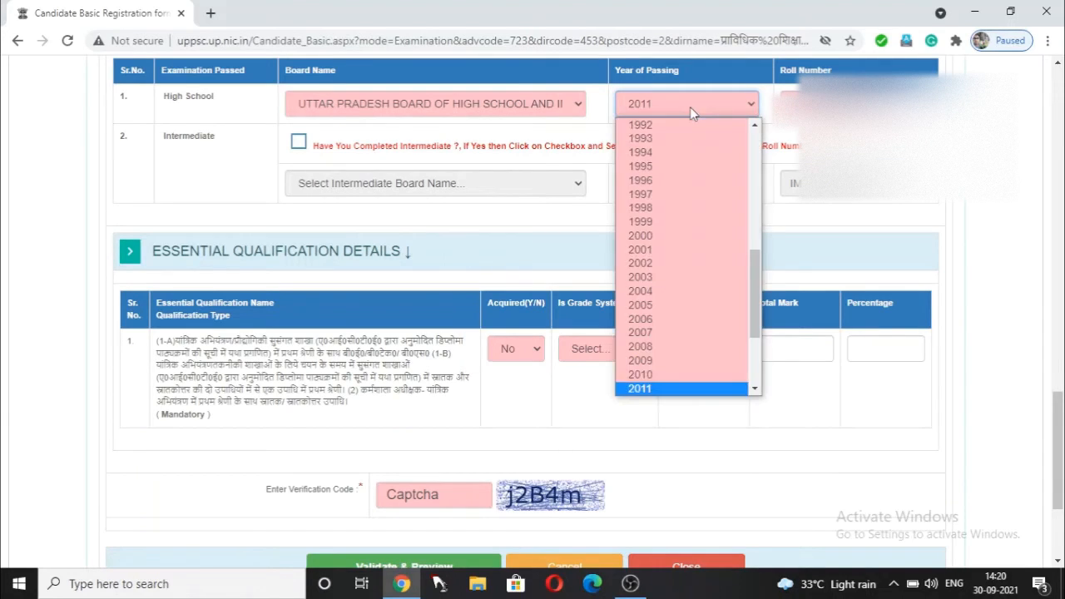
pyautogui.scroll(-2, 709, 241)
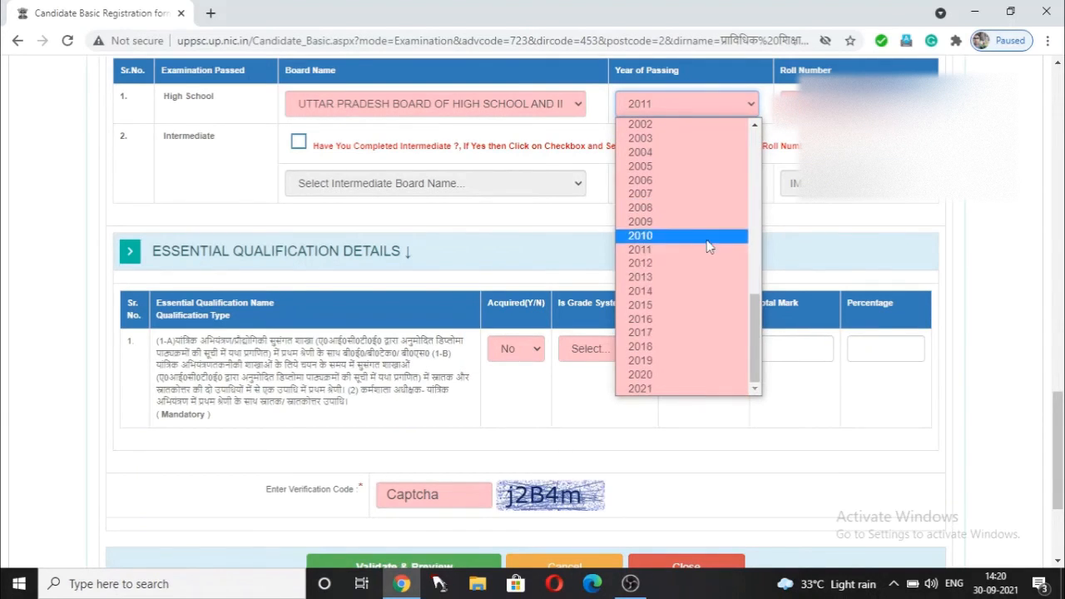
pyautogui.click(689, 208)
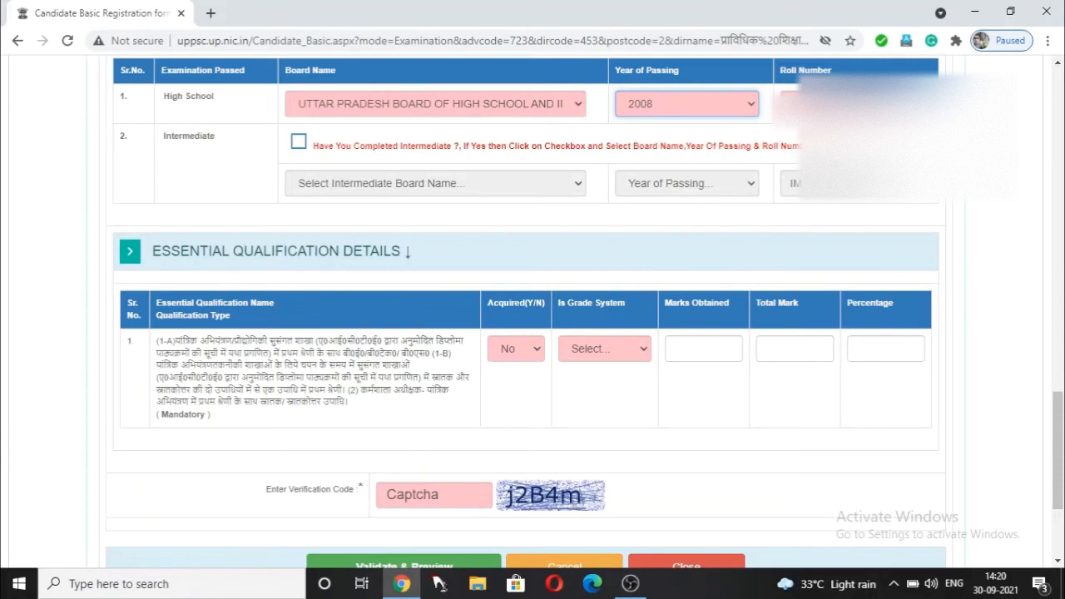
pyautogui.click(856, 104)
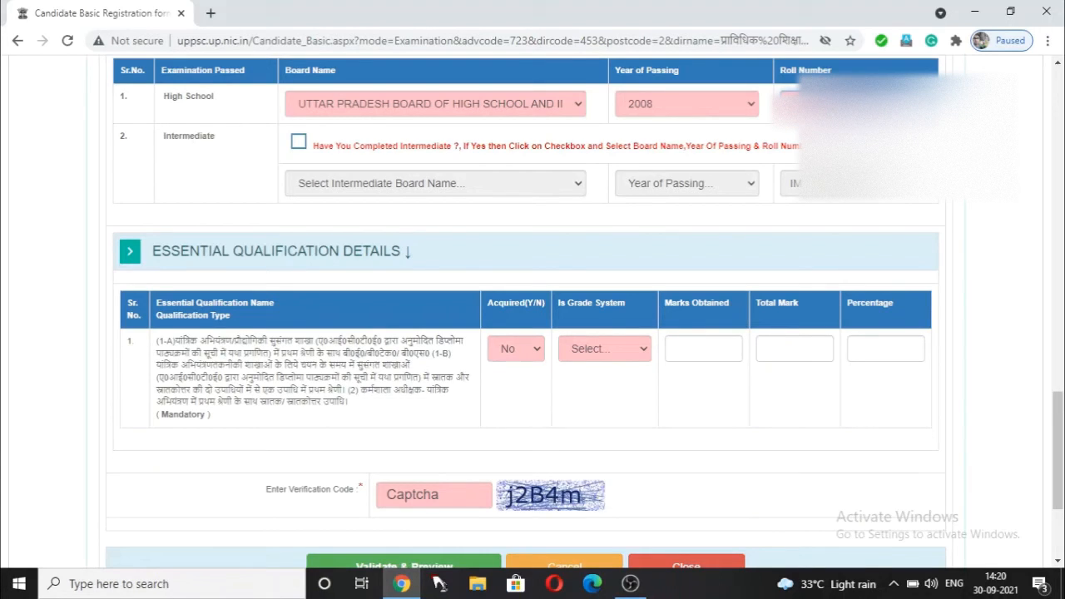
# - Mark Intermediate as completed with the Uttar Pradesh board and passing year 2011
pyautogui.click(298, 143)
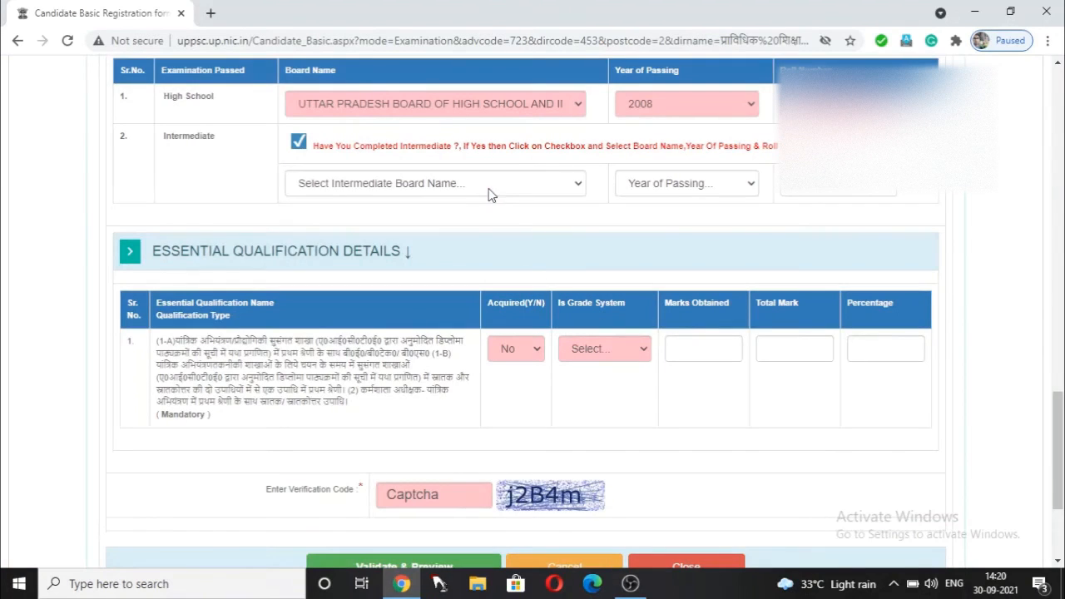
pyautogui.click(497, 186)
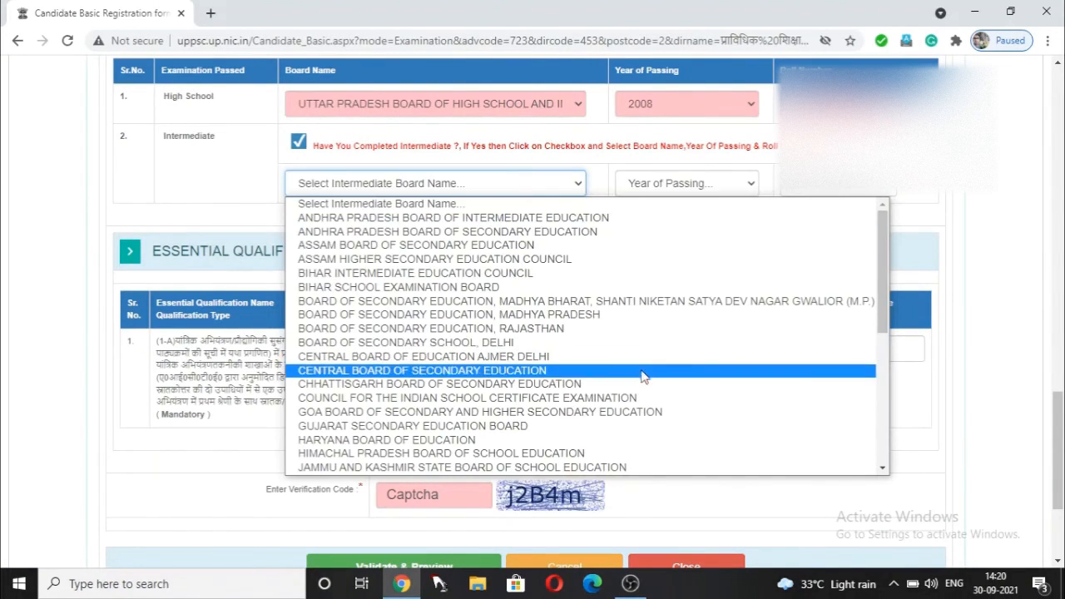
pyautogui.scroll(-7, 640, 370)
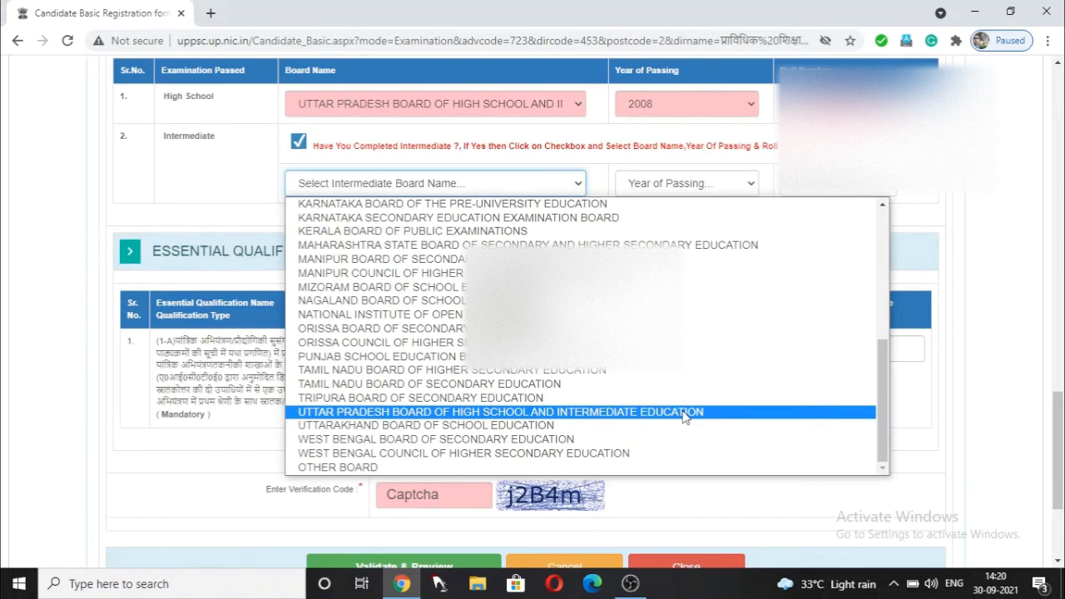
pyautogui.click(683, 413)
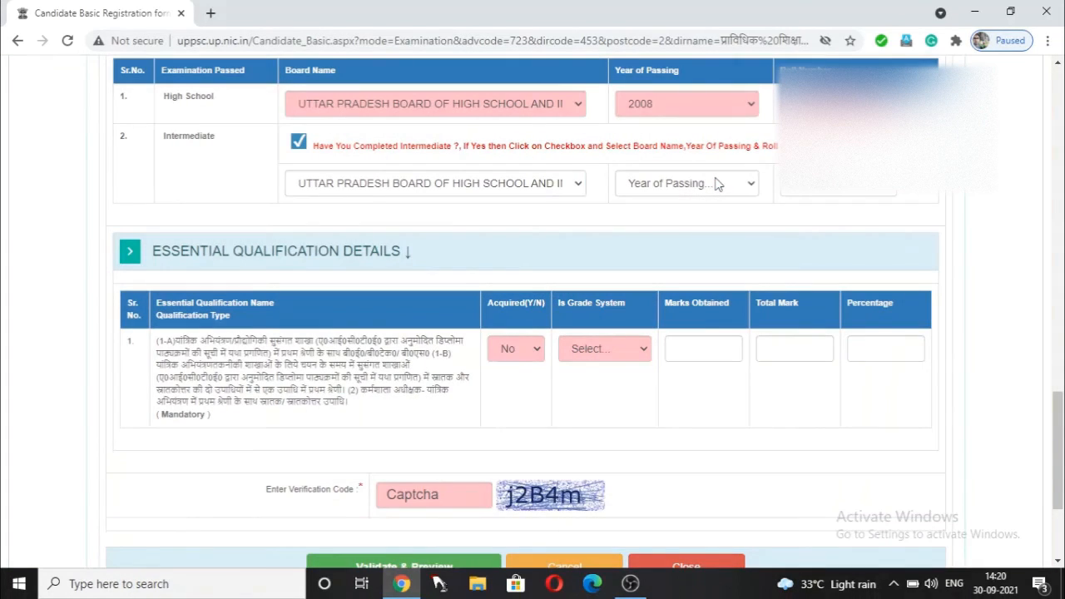
pyautogui.click(714, 183)
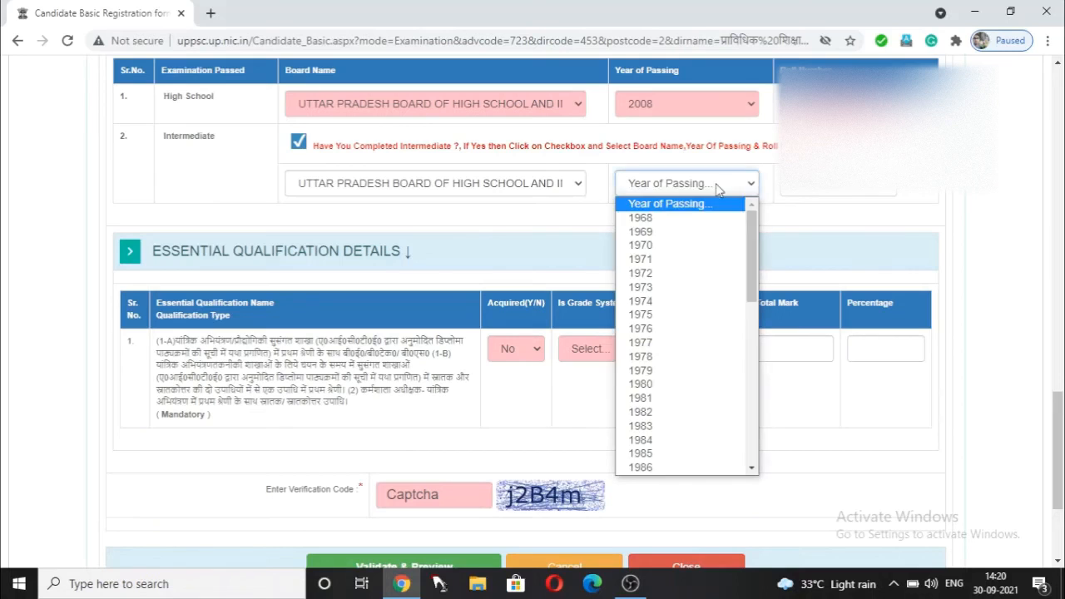
pyautogui.scroll(-5, 720, 403)
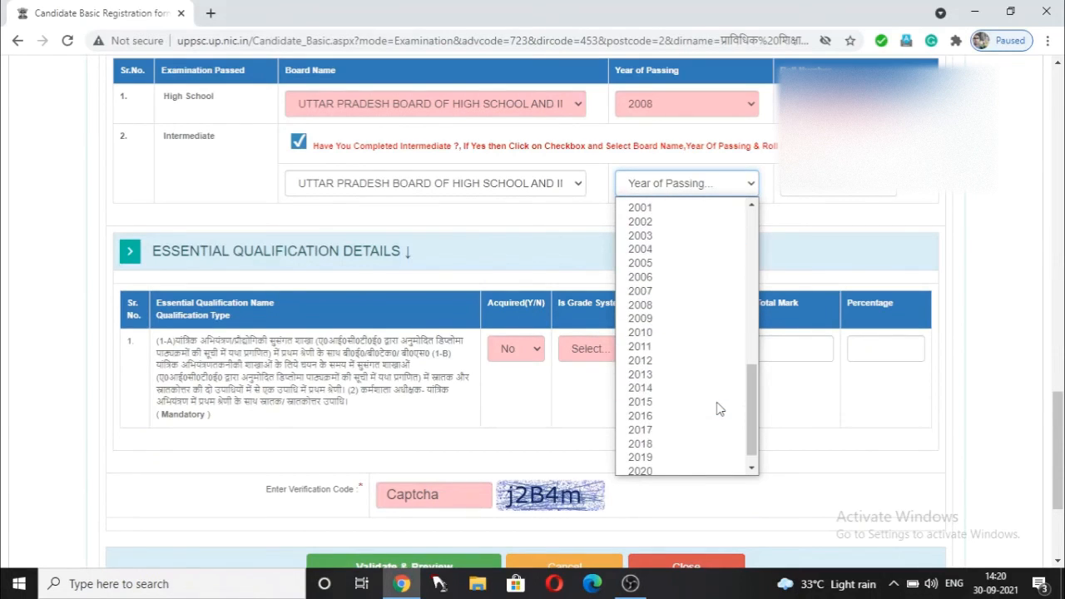
pyautogui.click(709, 355)
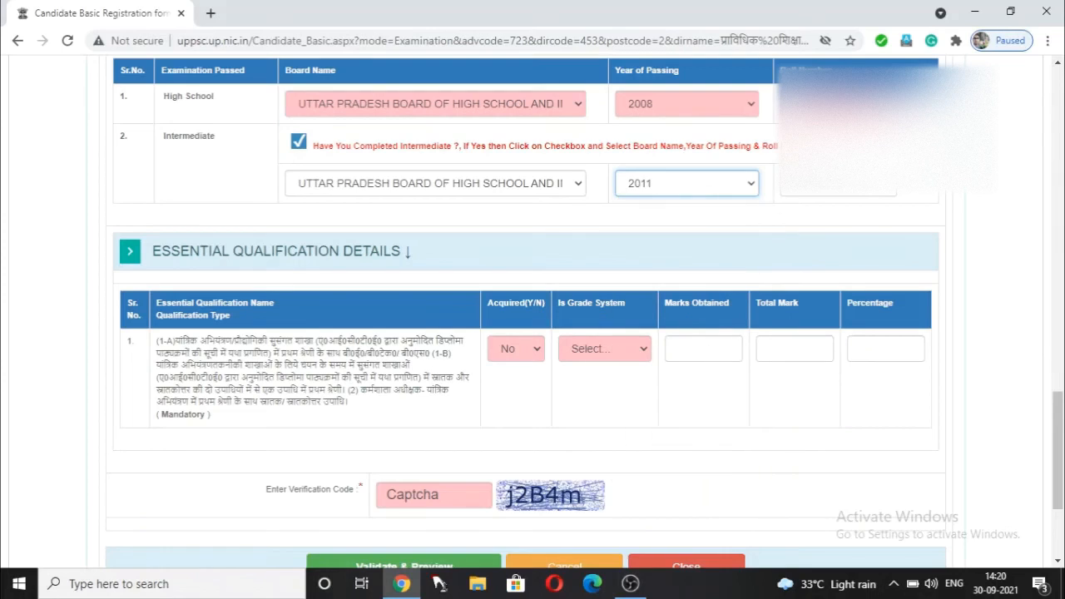
pyautogui.click(843, 186)
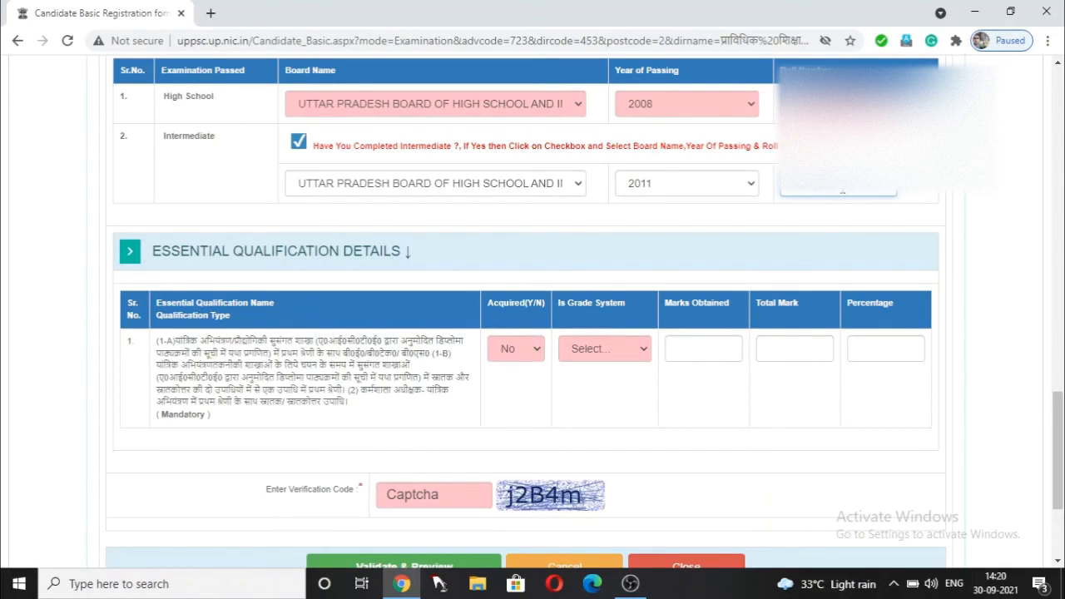
# - Set the essential qualification's Acquired and Is Grade System fields both to Yes
pyautogui.scroll(-3, 509, 278)
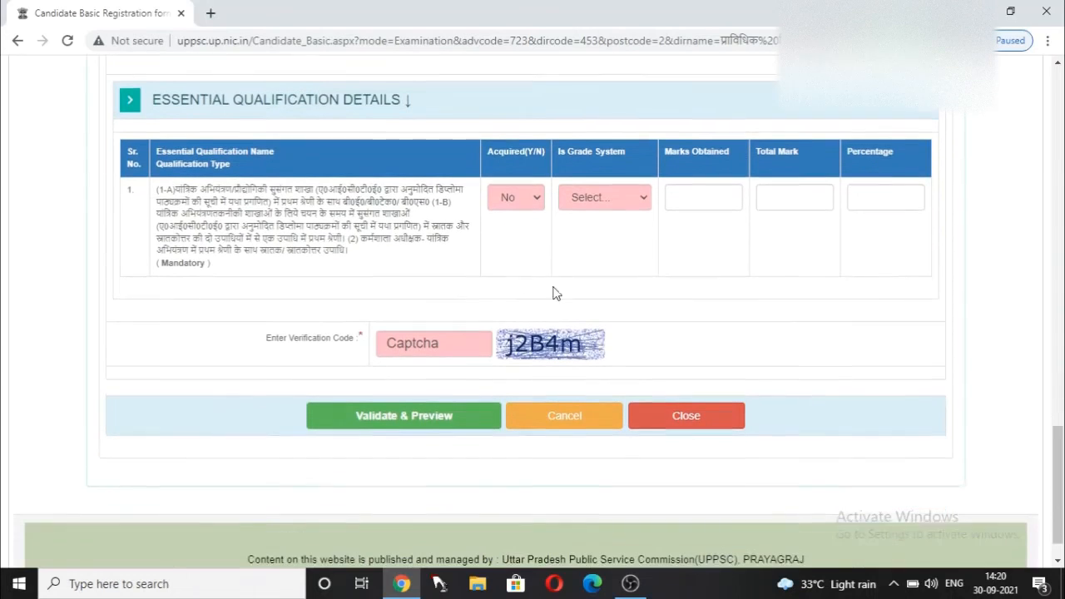
pyautogui.click(537, 196)
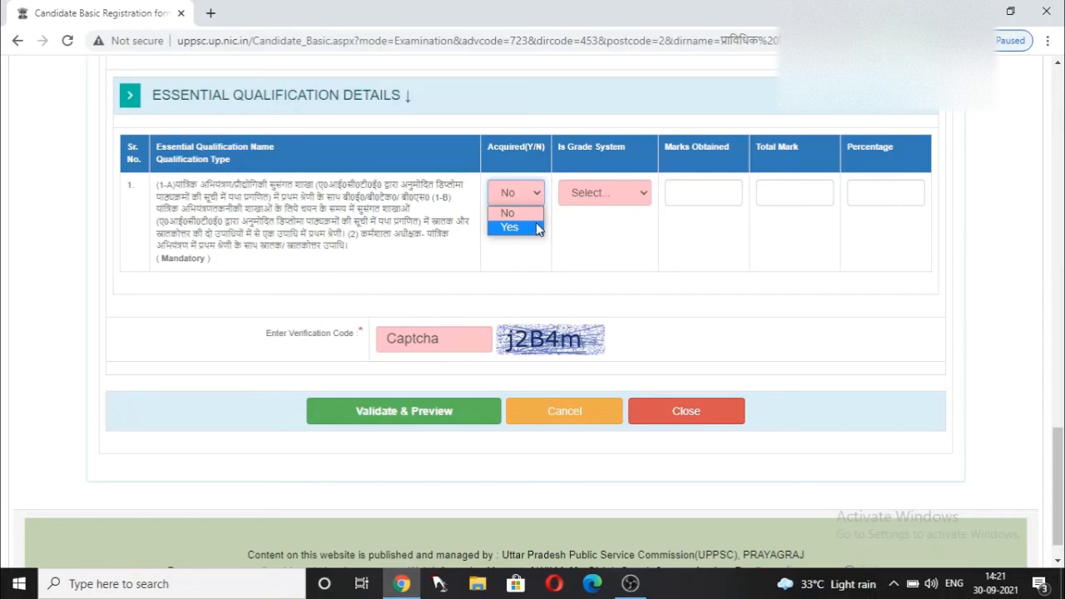
pyautogui.click(536, 227)
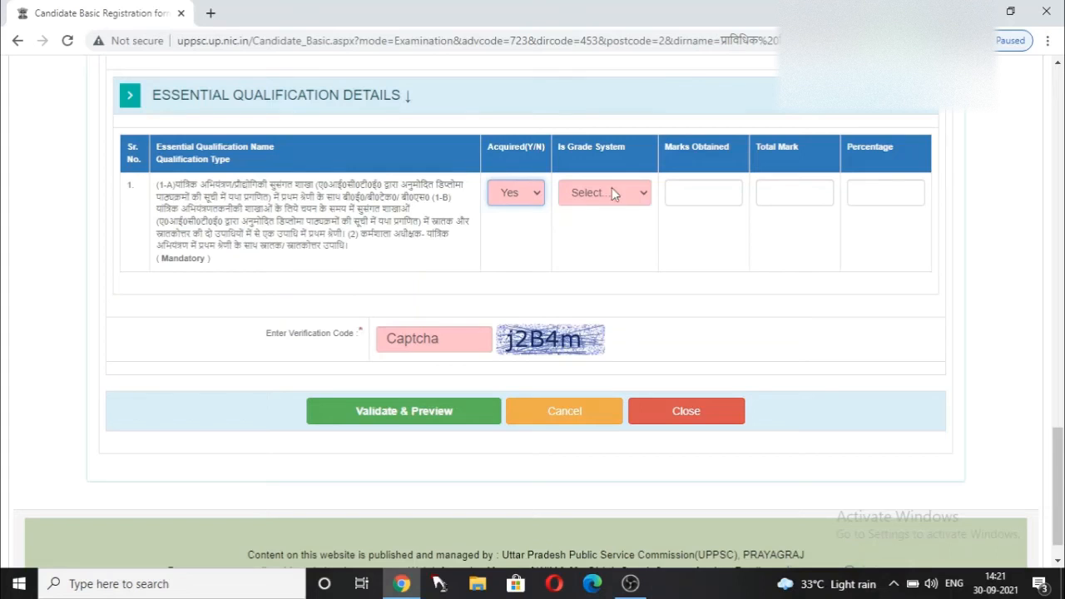
pyautogui.click(635, 191)
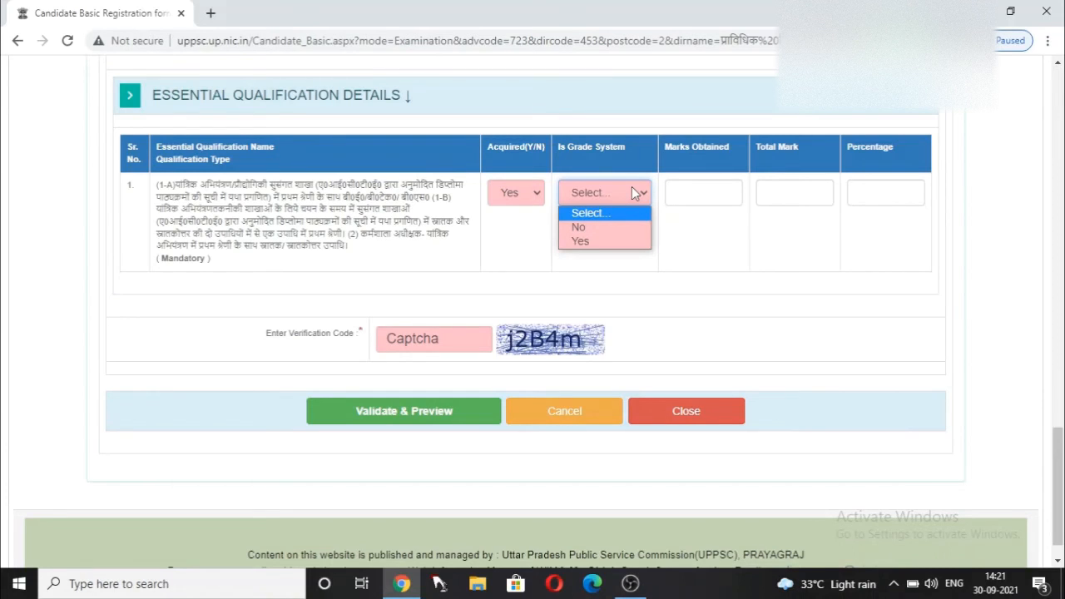
pyautogui.click(612, 240)
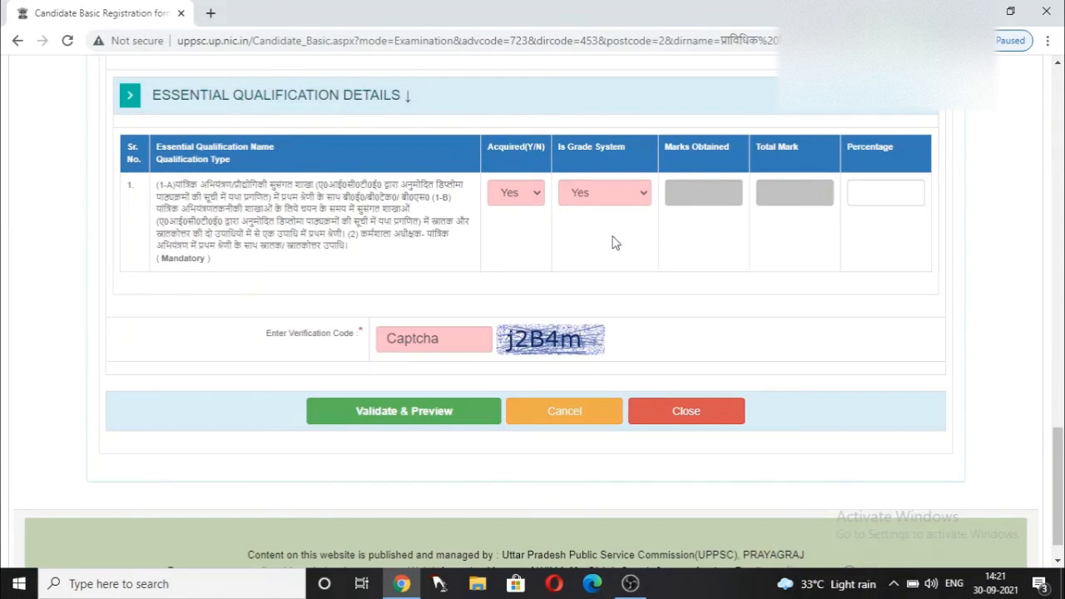
# - Enter 65 as the essential qualification percentage
pyautogui.click(883, 195)
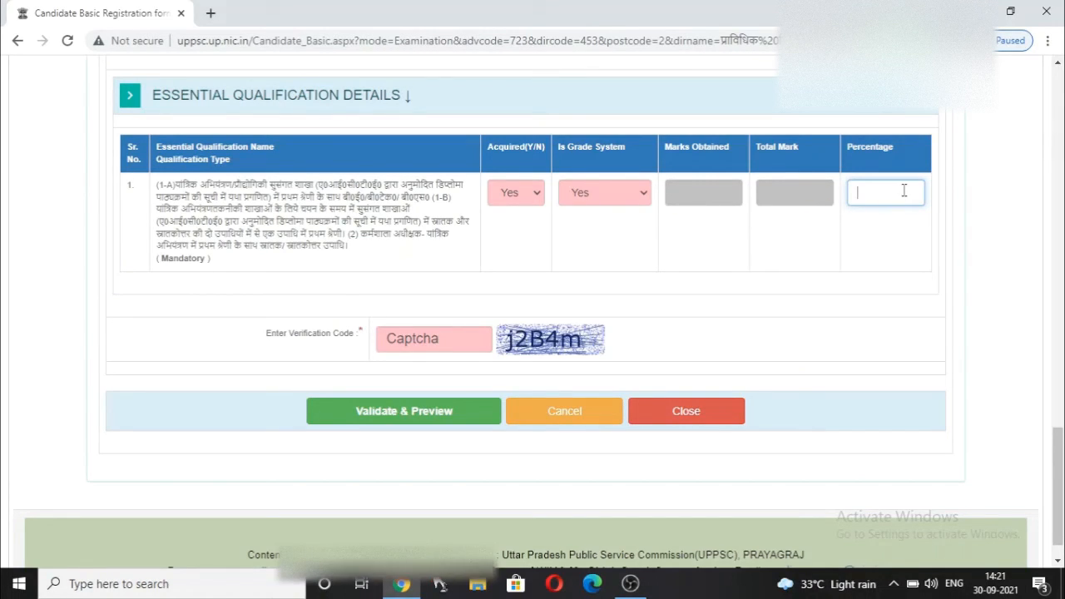
pyautogui.scroll(-1, 897, 195)
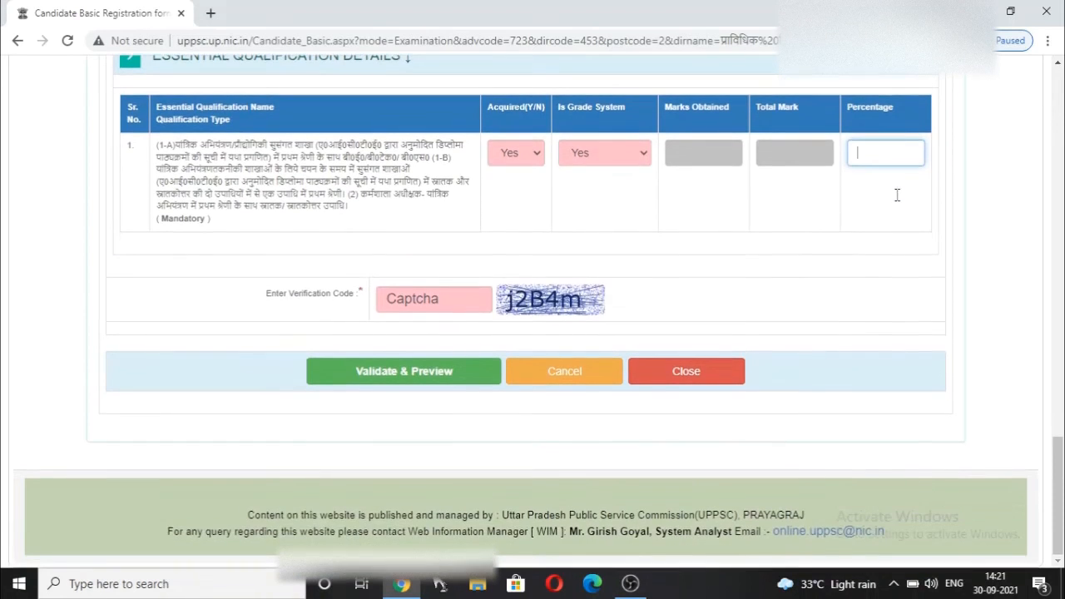
pyautogui.scroll(2, 898, 199)
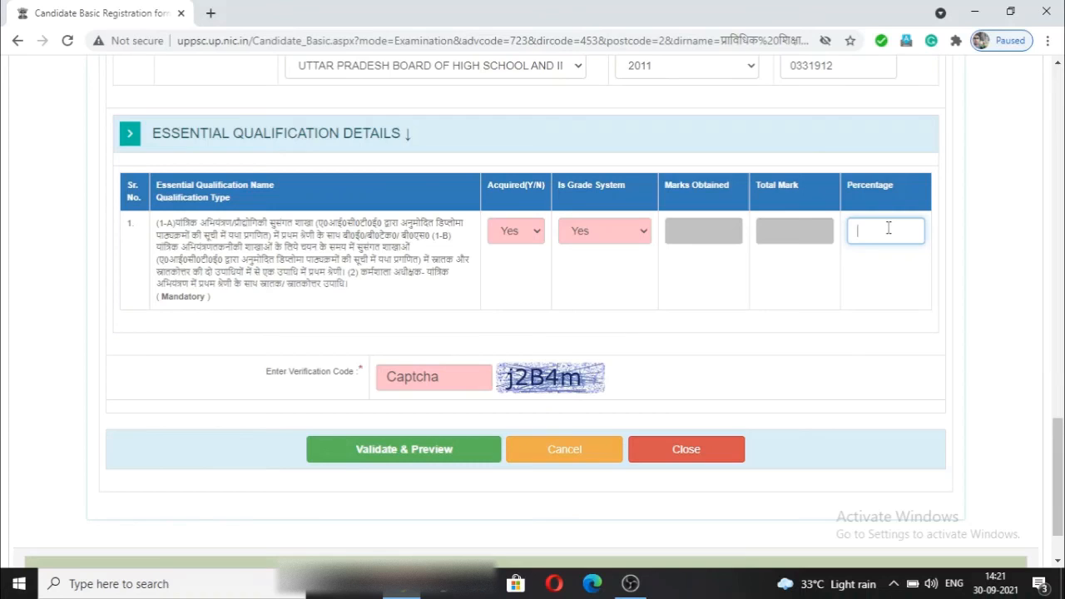
pyautogui.scroll(-2, 889, 228)
pyautogui.scroll(4, 889, 233)
pyautogui.scroll(-2, 889, 233)
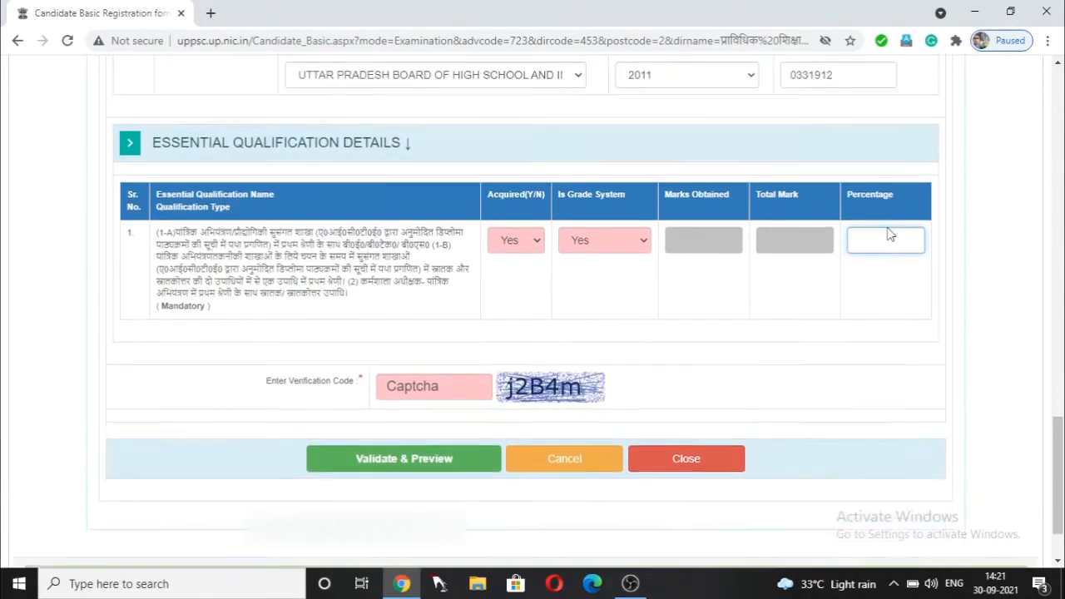
pyautogui.scroll(-2, 888, 235)
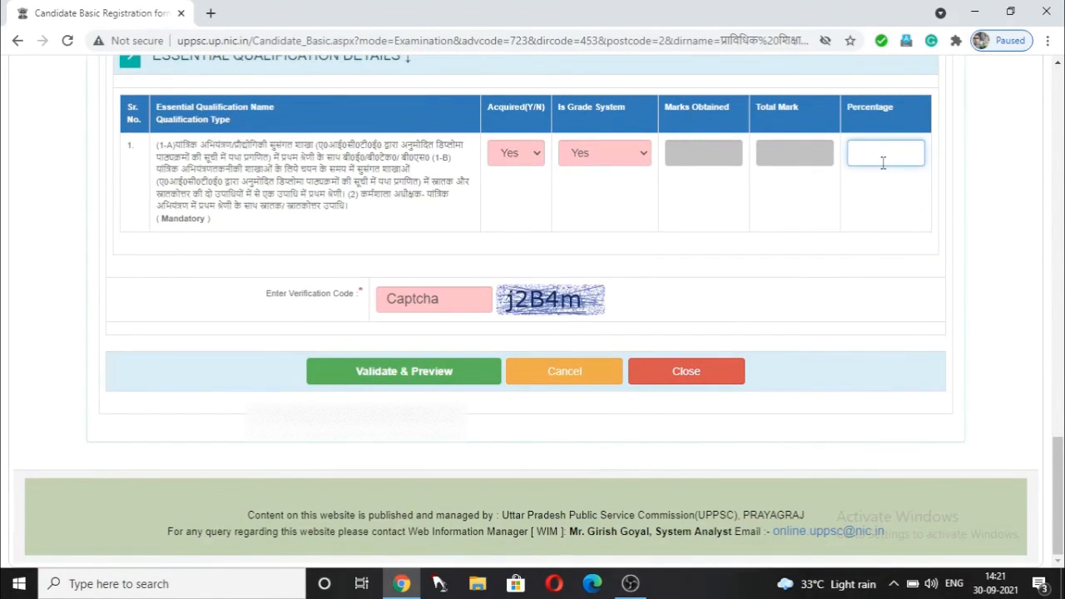
pyautogui.scroll(2, 884, 162)
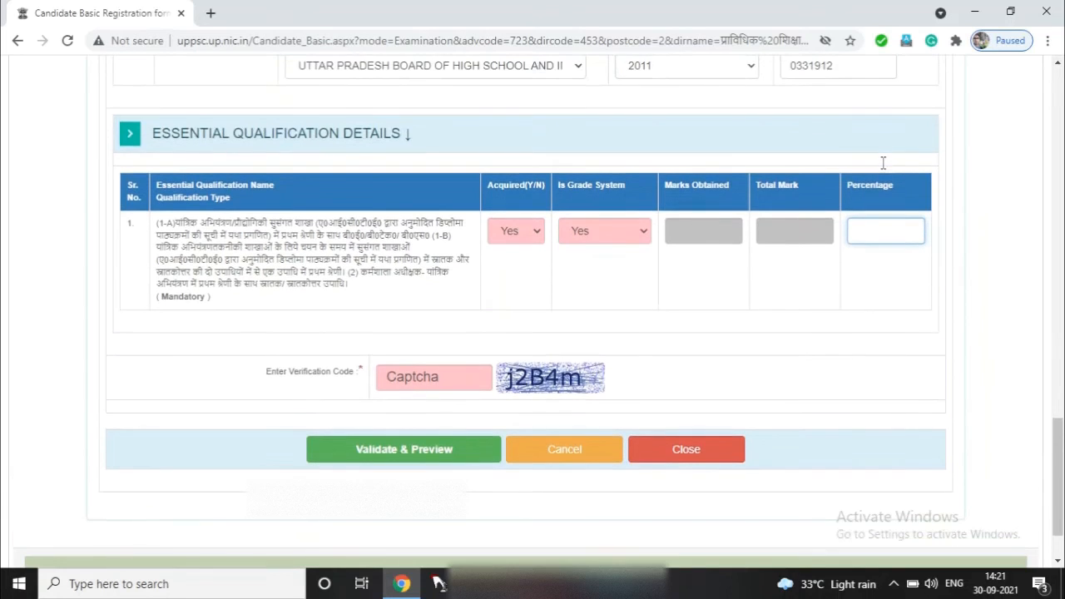
pyautogui.scroll(-2, 882, 167)
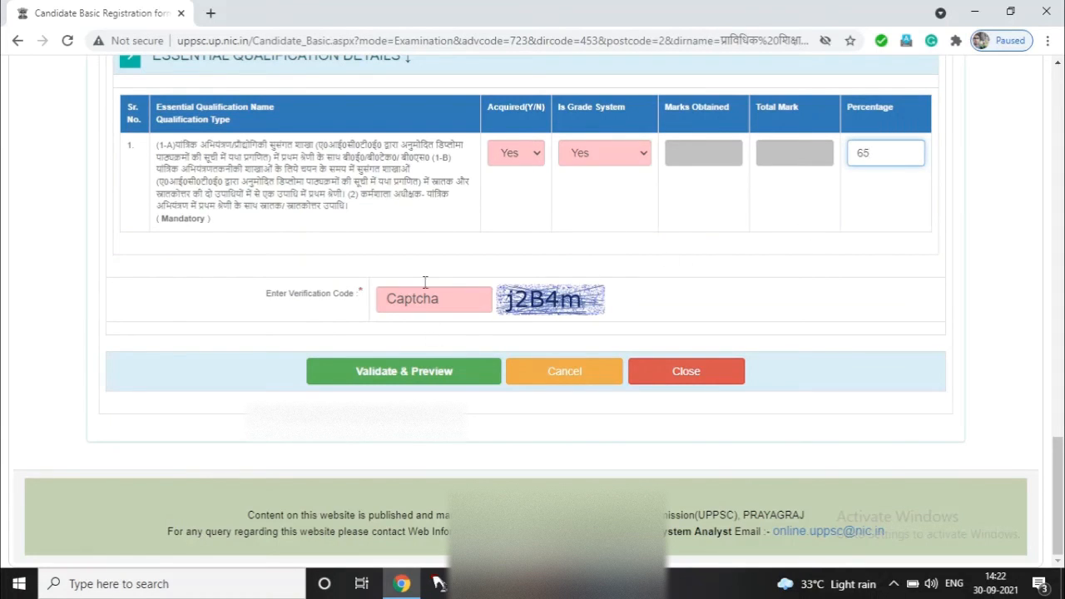
pyautogui.scroll(1, 699, 203)
pyautogui.scroll(12, 699, 202)
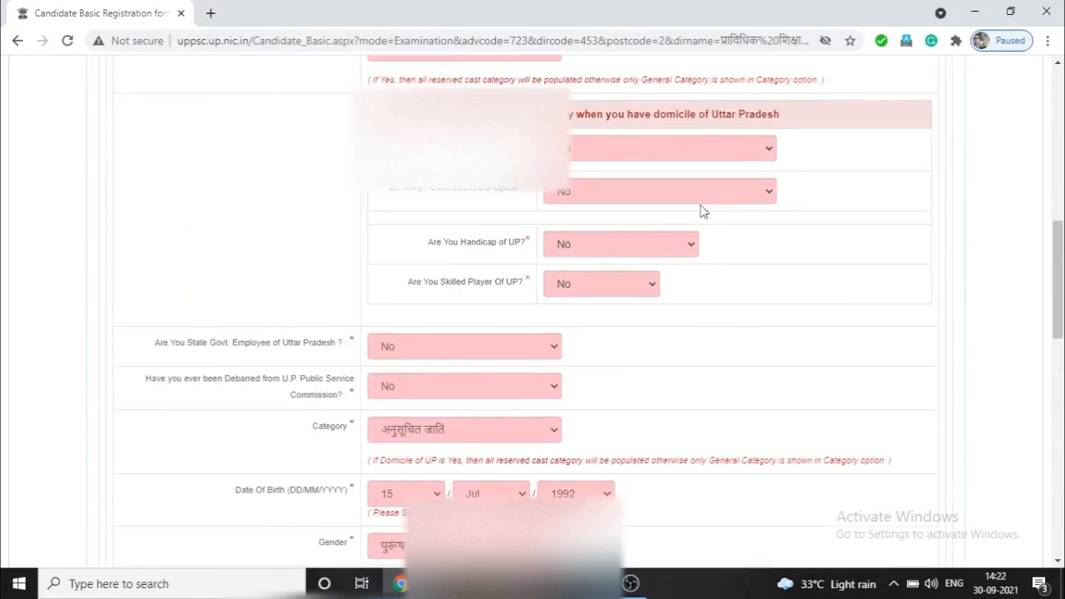
pyautogui.scroll(7, 701, 211)
pyautogui.scroll(-5, 701, 211)
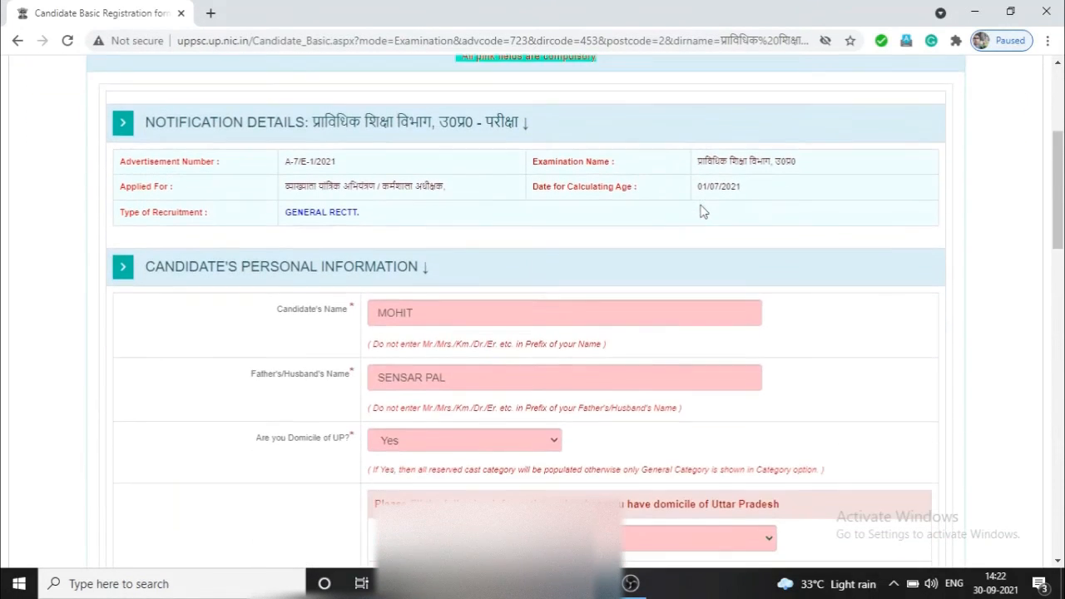
pyautogui.scroll(-2, 700, 211)
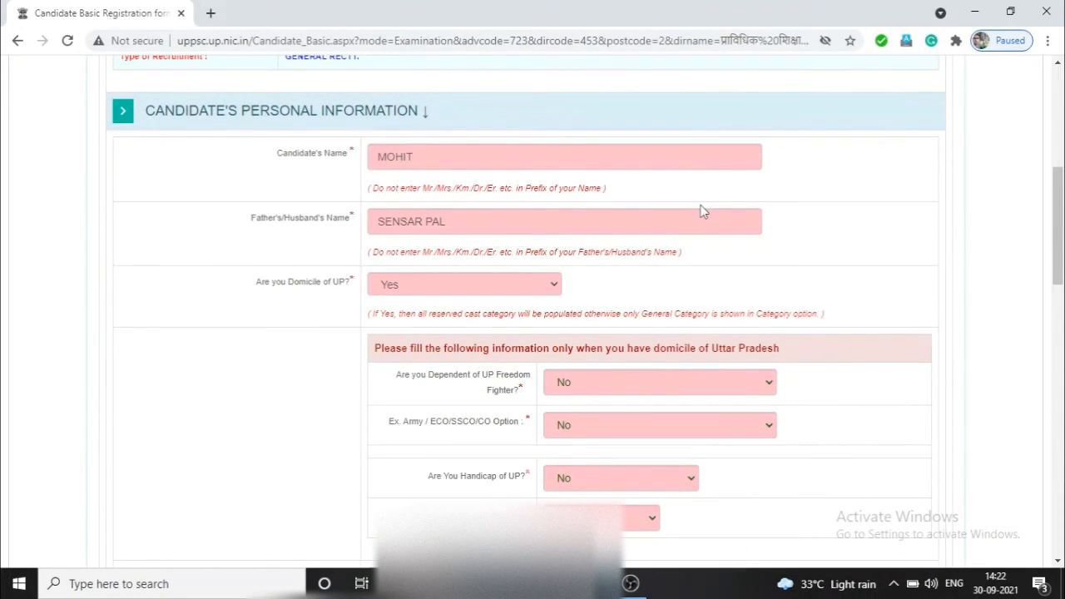
pyautogui.scroll(-2, 701, 211)
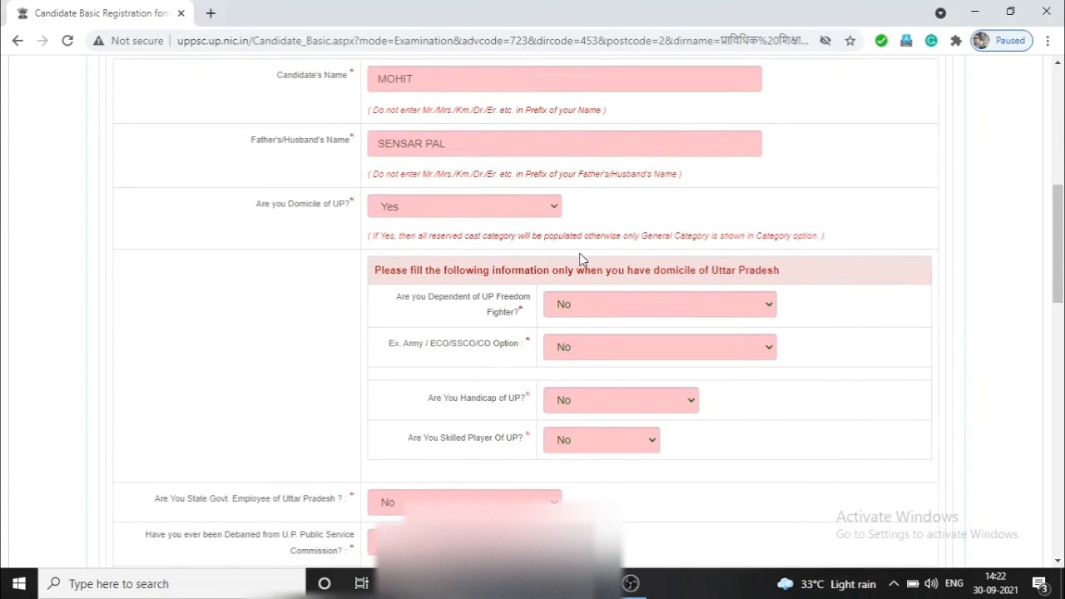
pyautogui.scroll(-2, 595, 254)
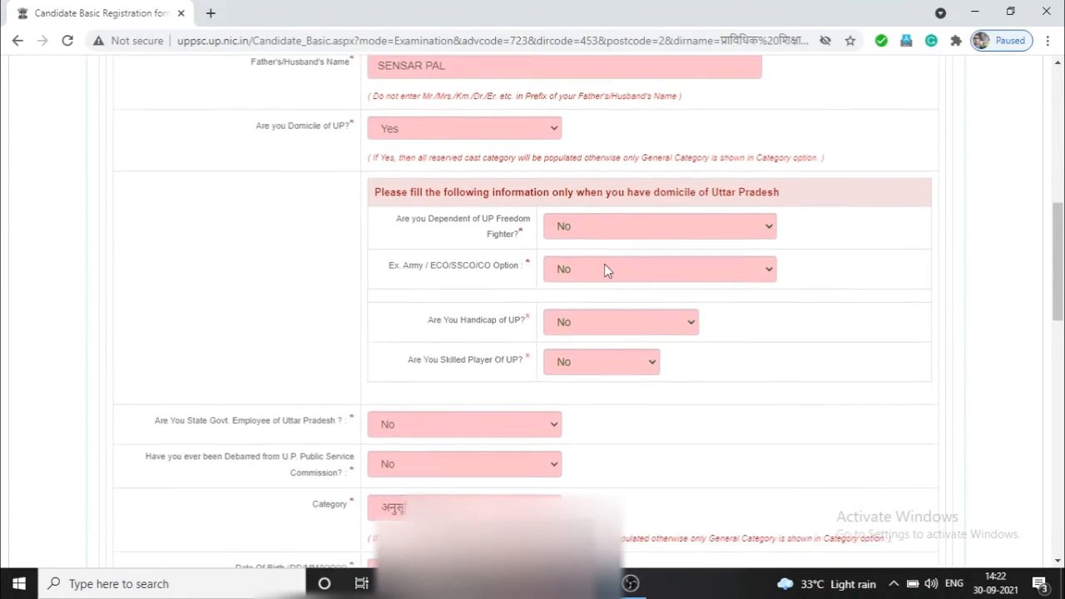
pyautogui.scroll(-6, 605, 268)
pyautogui.scroll(-2, 605, 278)
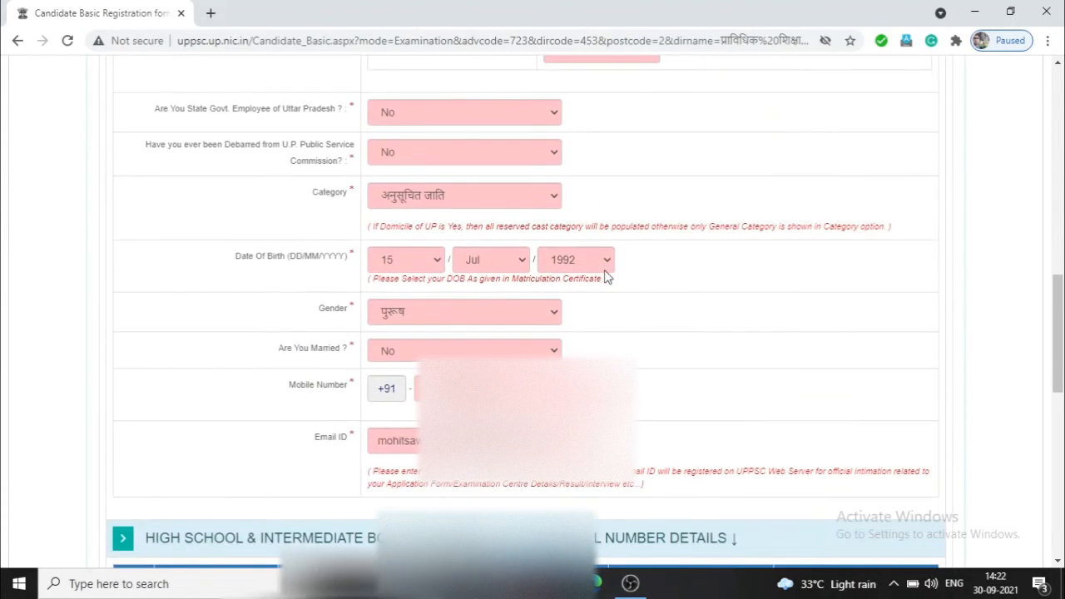
pyautogui.scroll(-4, 605, 277)
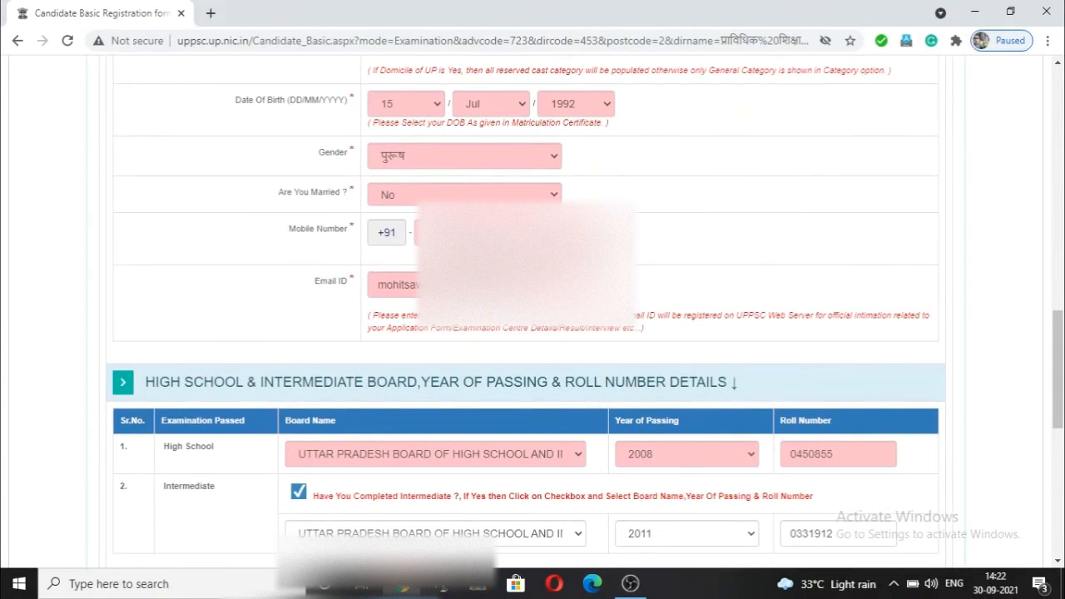
pyautogui.scroll(-4, 594, 281)
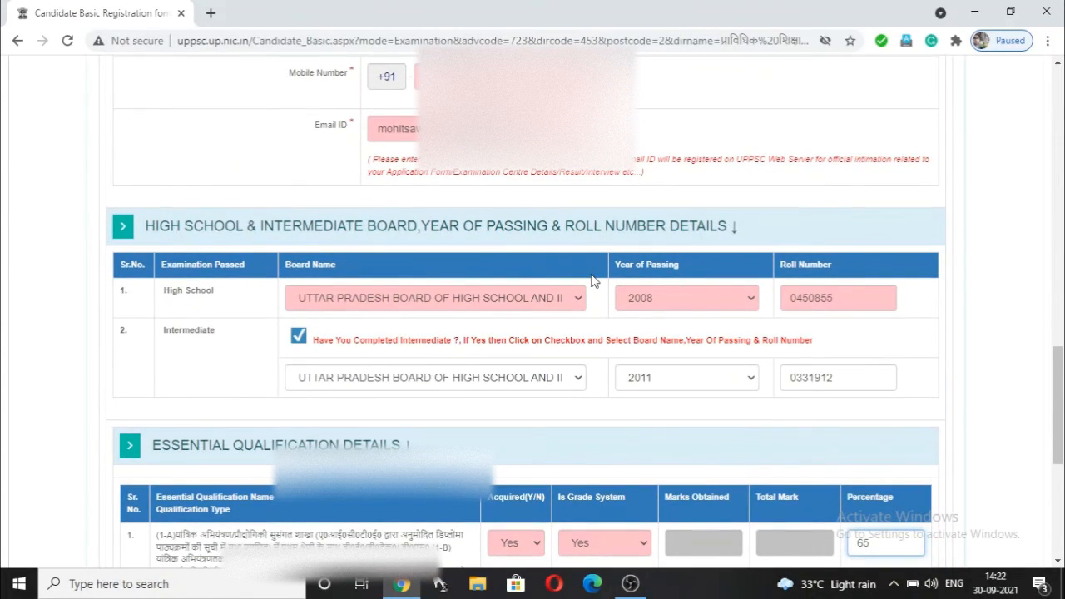
pyautogui.scroll(-6, 593, 282)
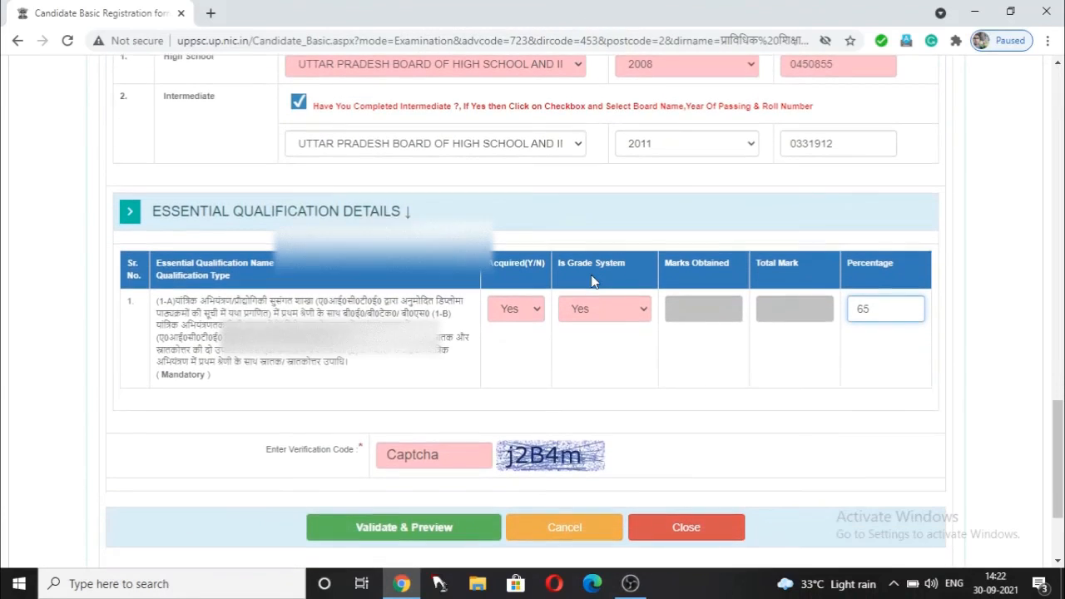
pyautogui.scroll(-4, 593, 281)
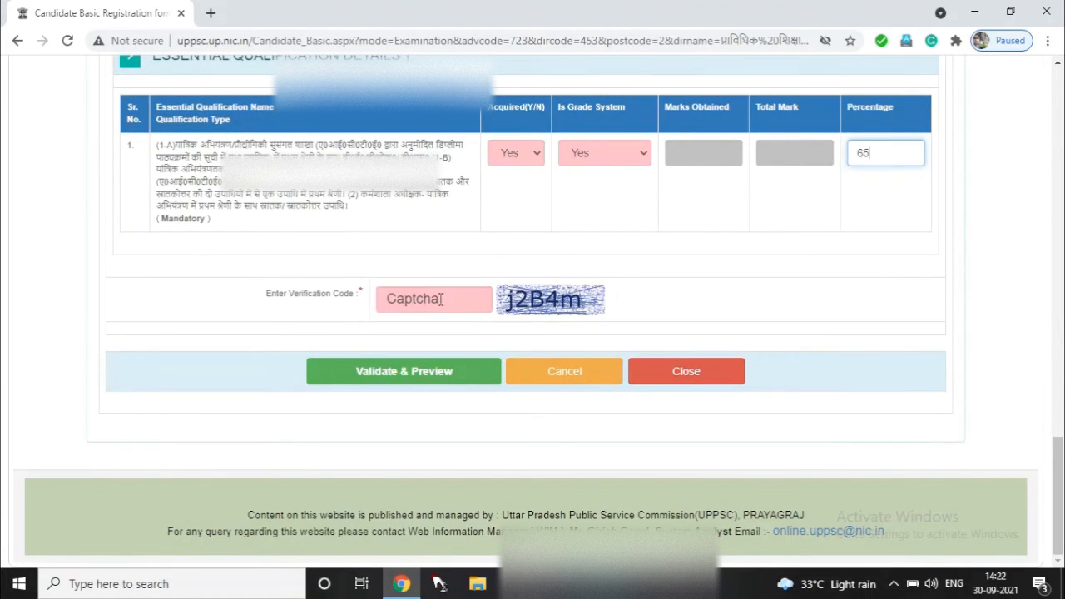
# - Enter the captcha code shown in the image and submit for Validate & Preview
pyautogui.click(409, 300)
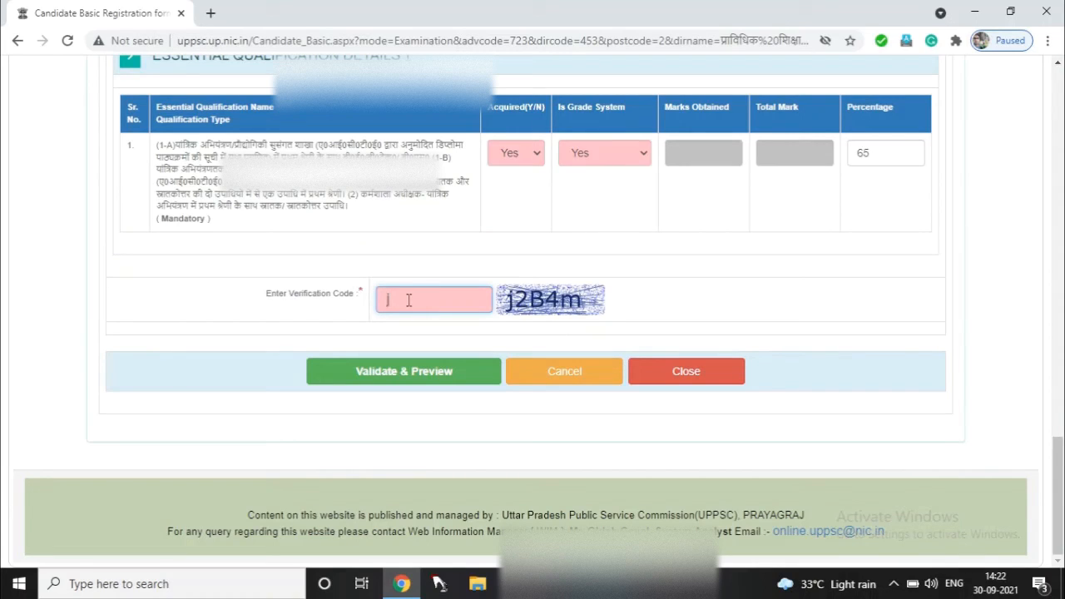
pyautogui.write('j2B4m')
pyautogui.click(420, 379)
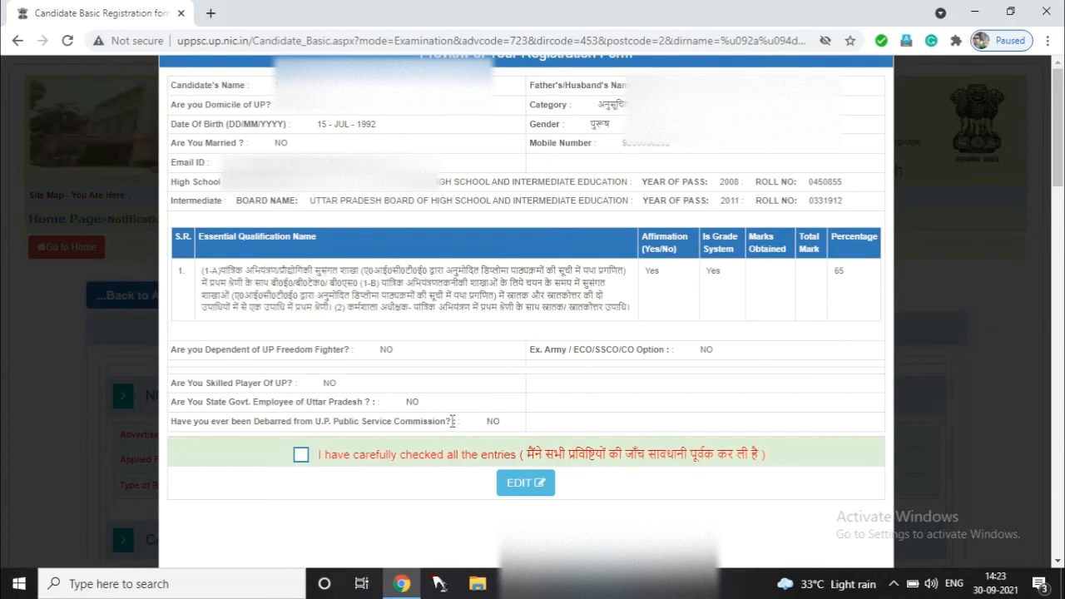
# - Tick the 'I have carefully checked all the entries' declaration and submit the application
pyautogui.click(300, 456)
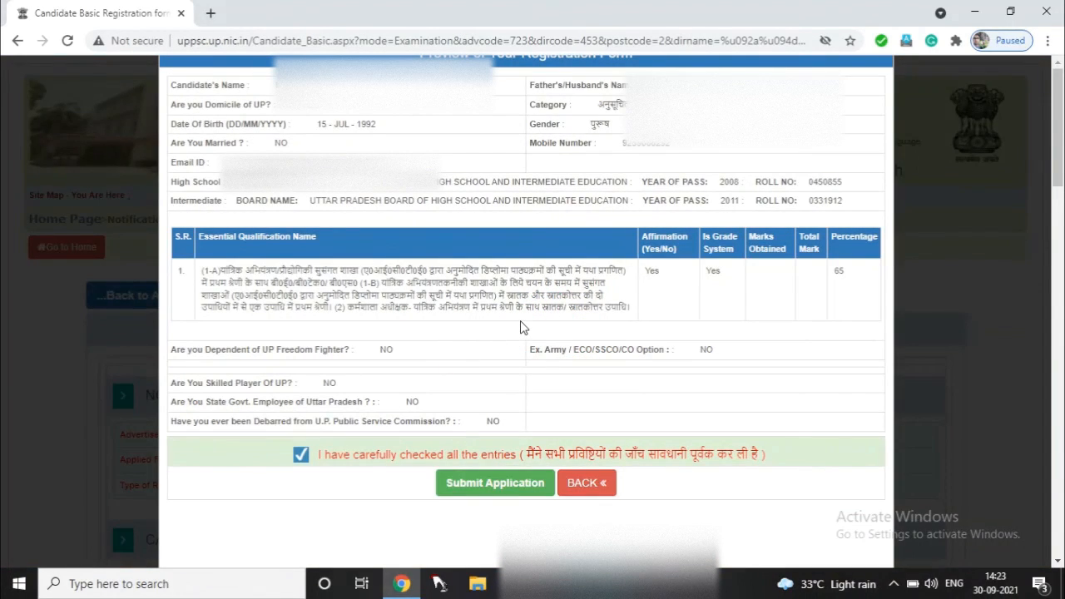
pyautogui.scroll(-5, 520, 328)
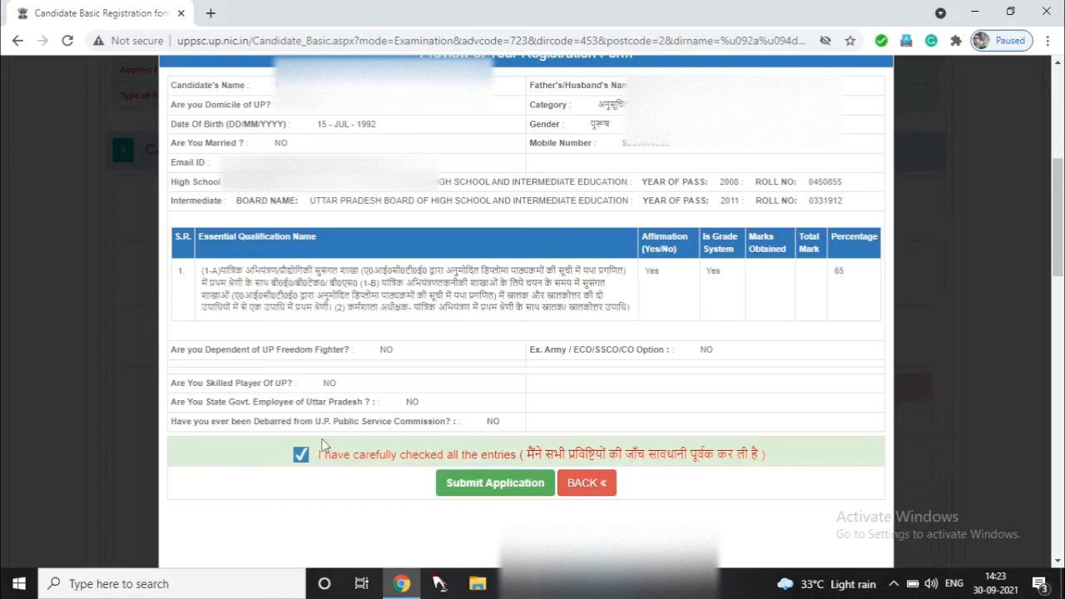
pyautogui.click(505, 487)
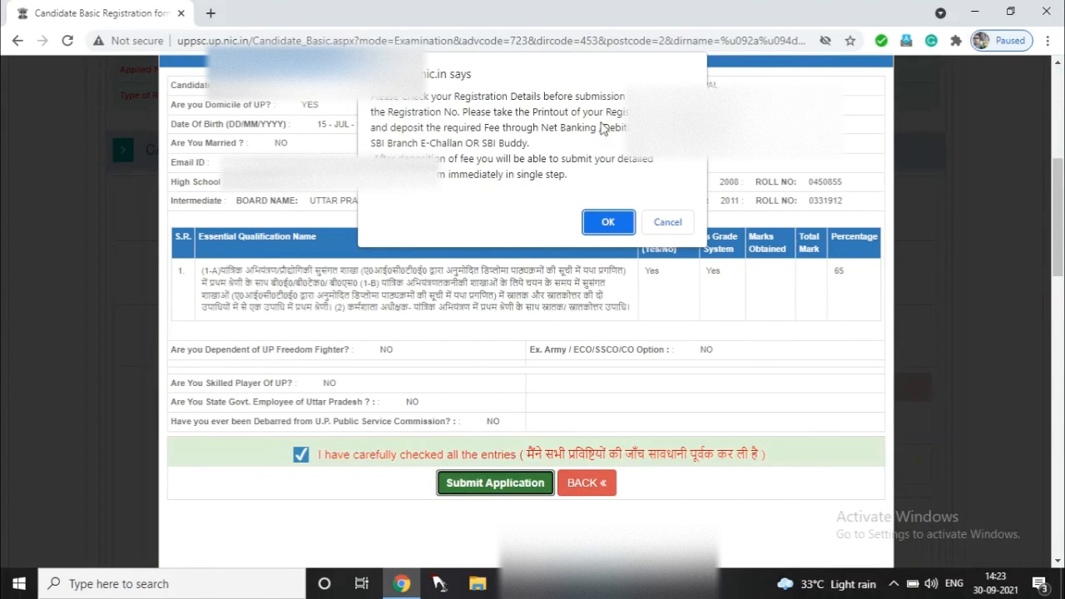
# - Confirm the submission and review the acknowledgement slip showing the registration number and ₹105 fee
pyautogui.click(608, 222)
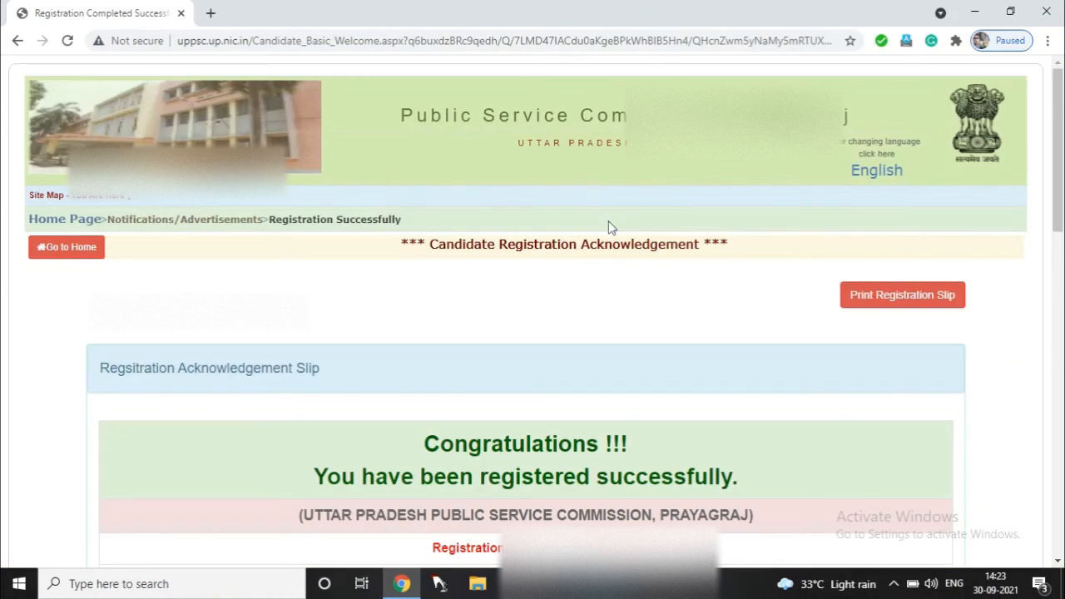
pyautogui.scroll(-3, 608, 226)
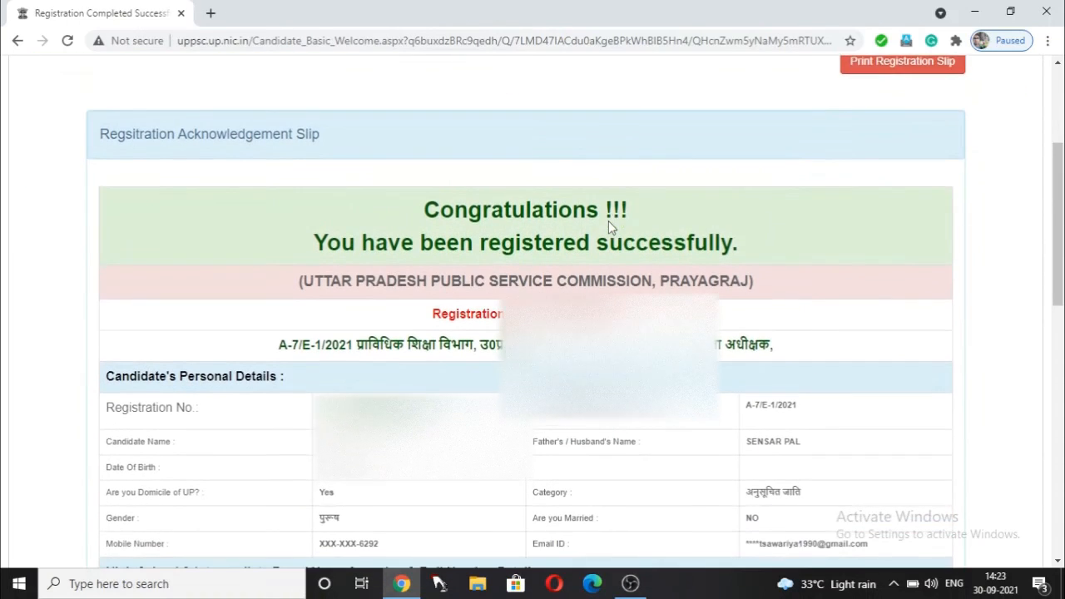
pyautogui.scroll(-2, 609, 220)
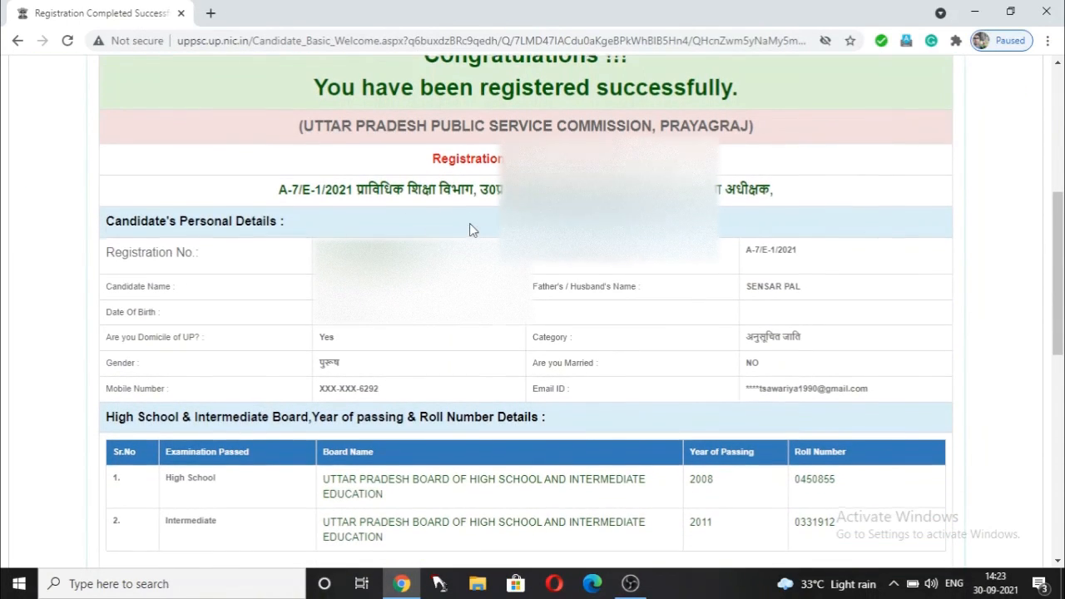
pyautogui.scroll(1, 469, 223)
pyautogui.scroll(-2, 469, 223)
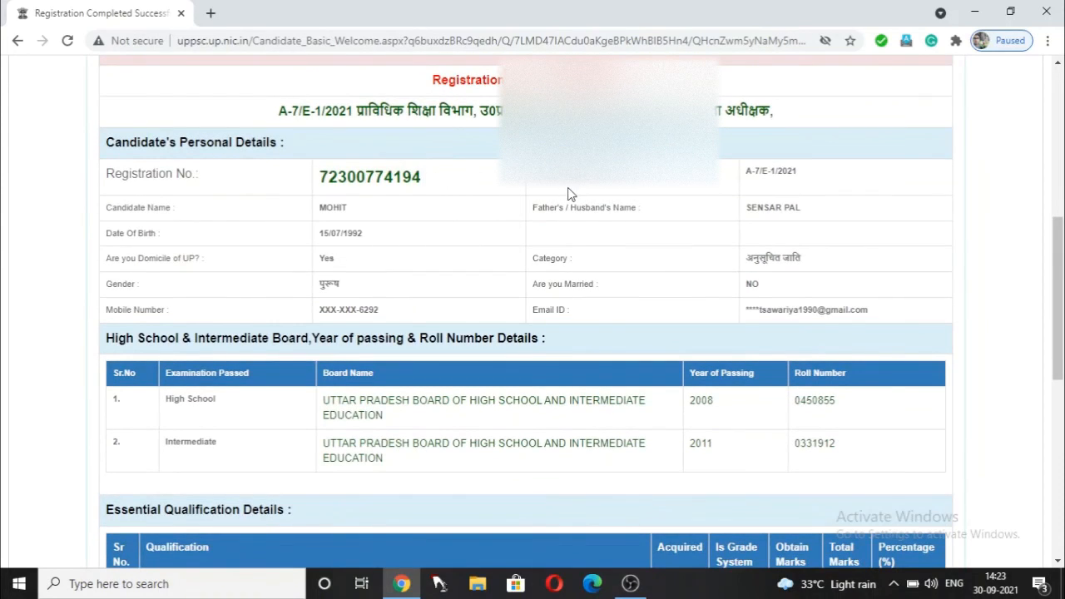
pyautogui.scroll(3, 571, 190)
pyautogui.scroll(-4, 569, 192)
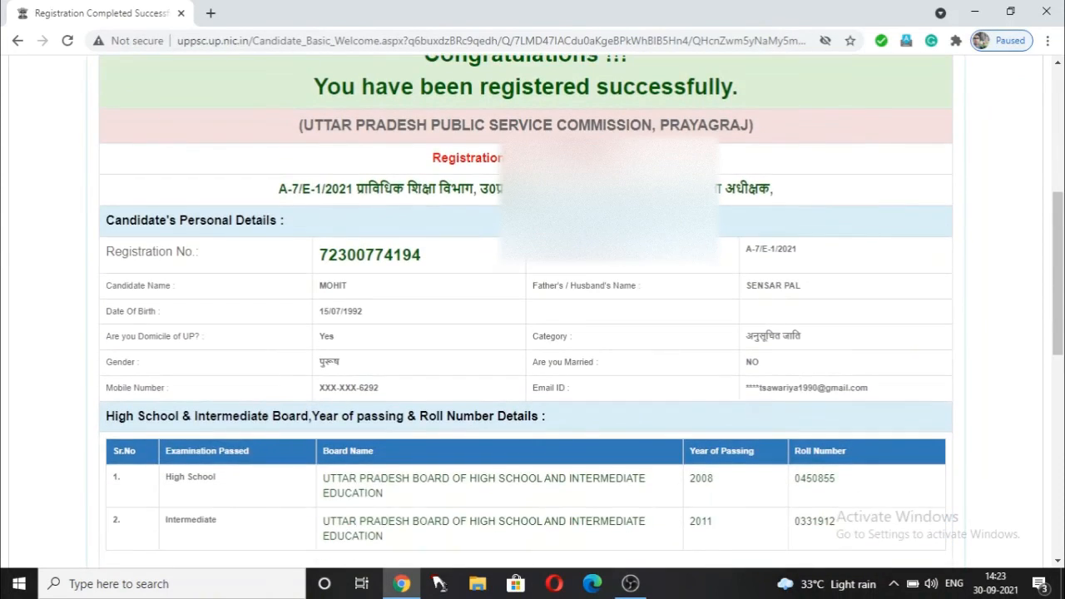
pyautogui.scroll(-4, 569, 193)
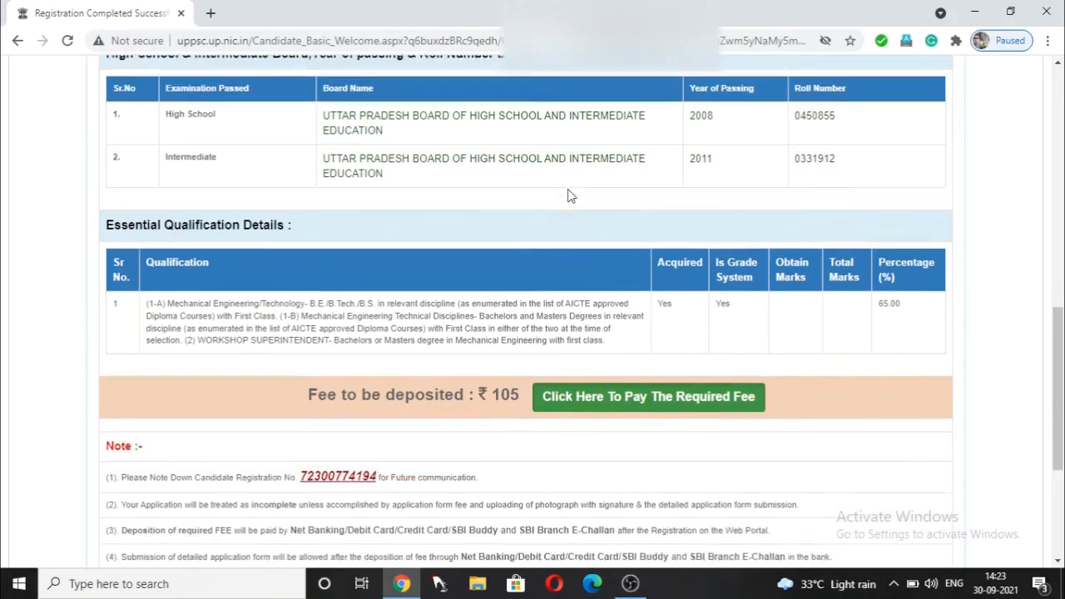
pyautogui.scroll(-1, 521, 185)
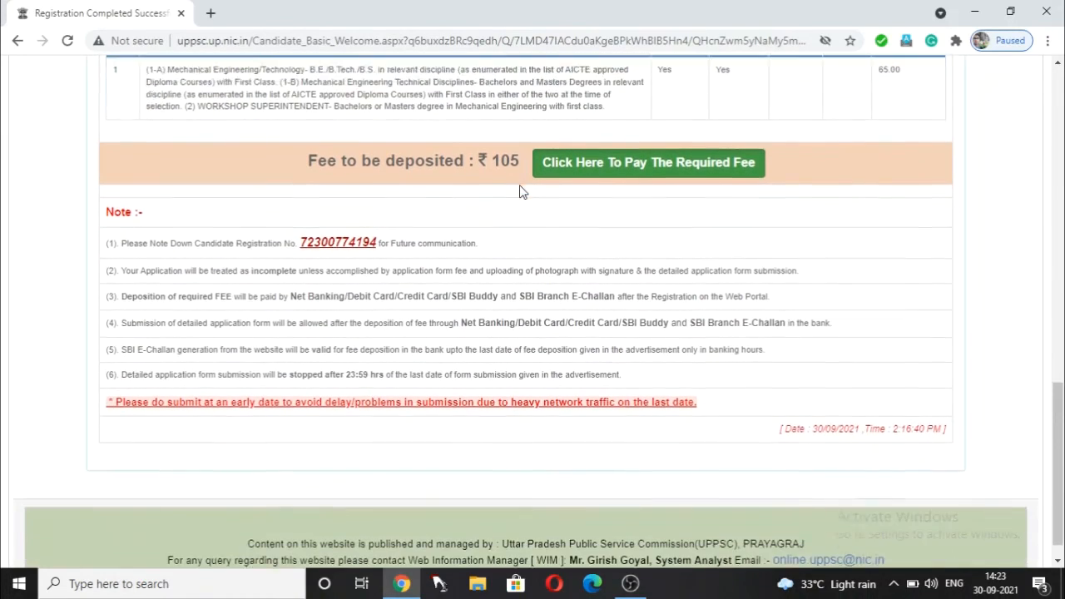
pyautogui.scroll(3, 520, 184)
pyautogui.scroll(4, 519, 184)
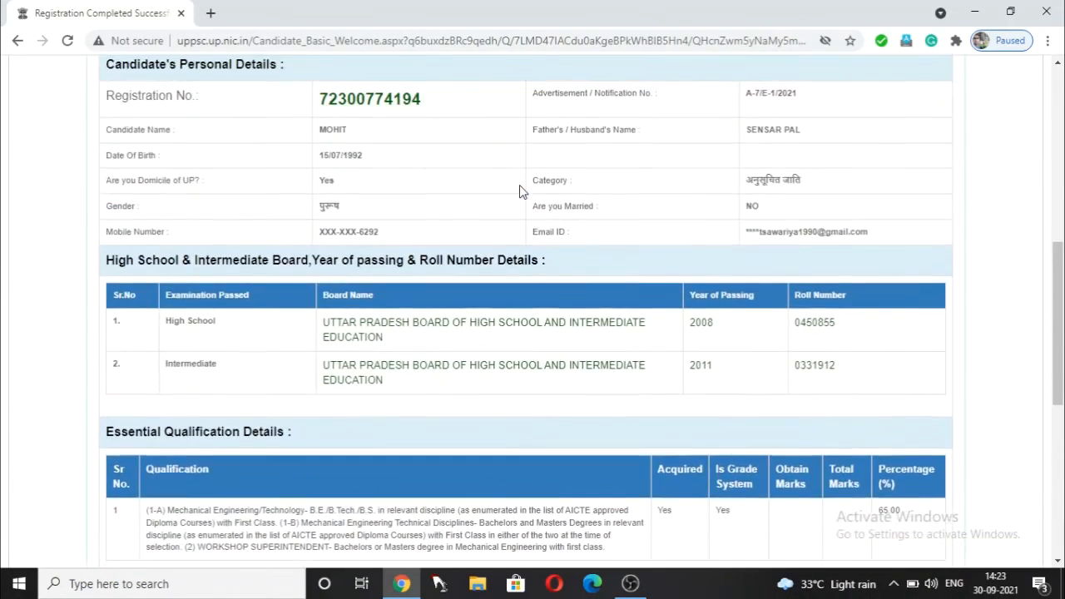
pyautogui.scroll(-4, 519, 184)
pyautogui.scroll(-2, 519, 191)
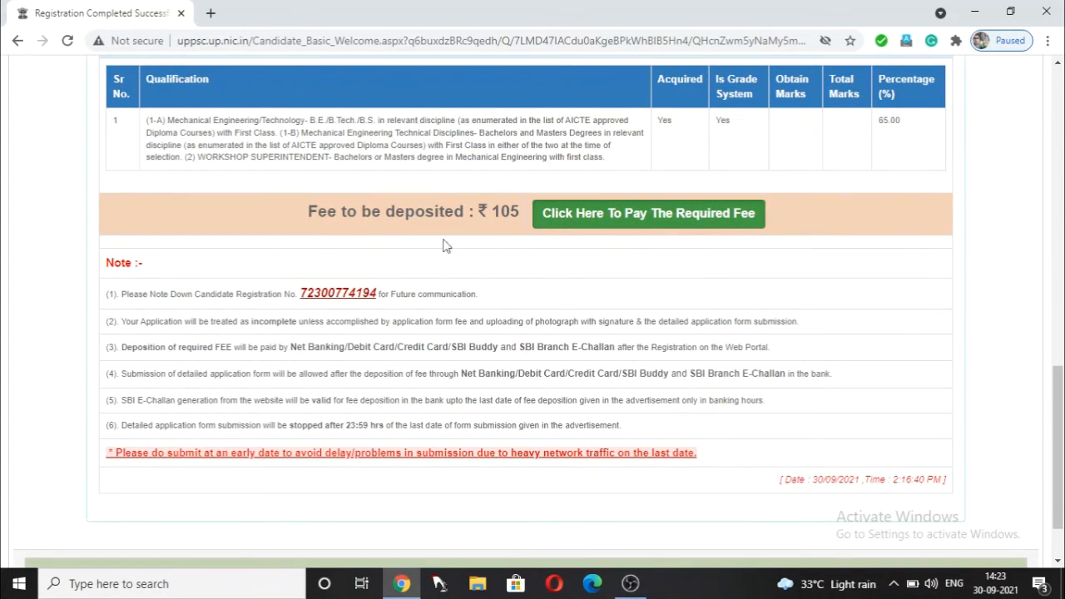
# - Proceed to the ₹105 fee payment, choose Yes to change domicile/caste category first, and review the form
pyautogui.click(676, 214)
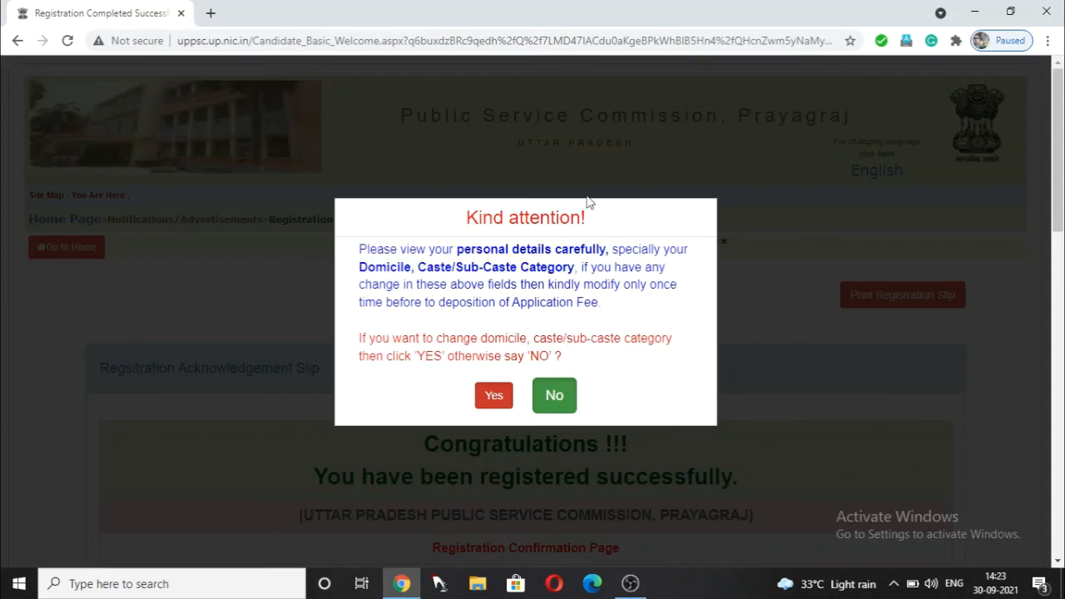
pyautogui.click(503, 397)
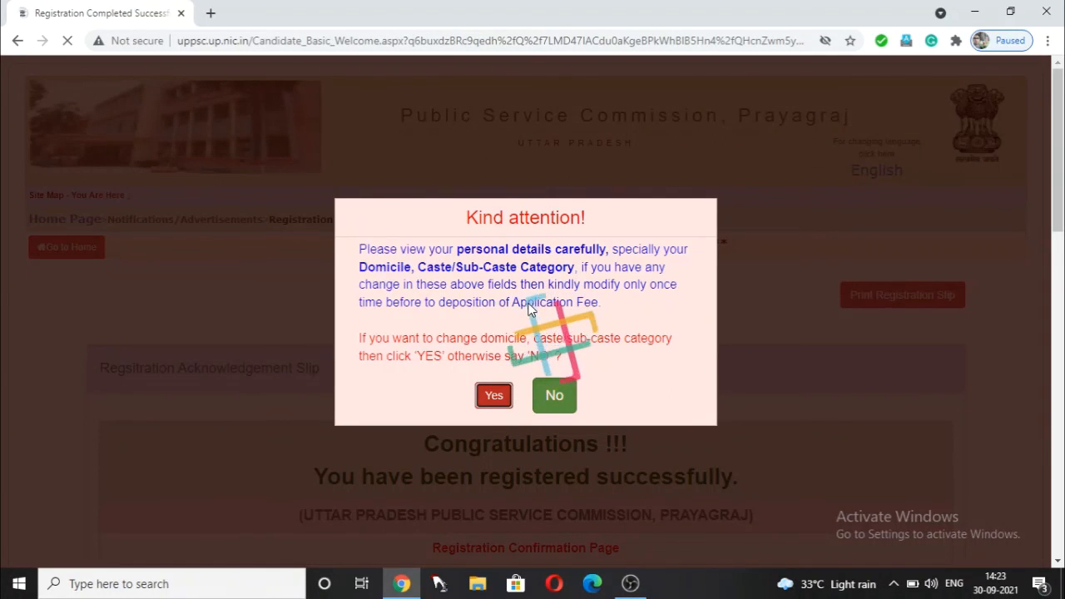
pyautogui.scroll(-5, 543, 287)
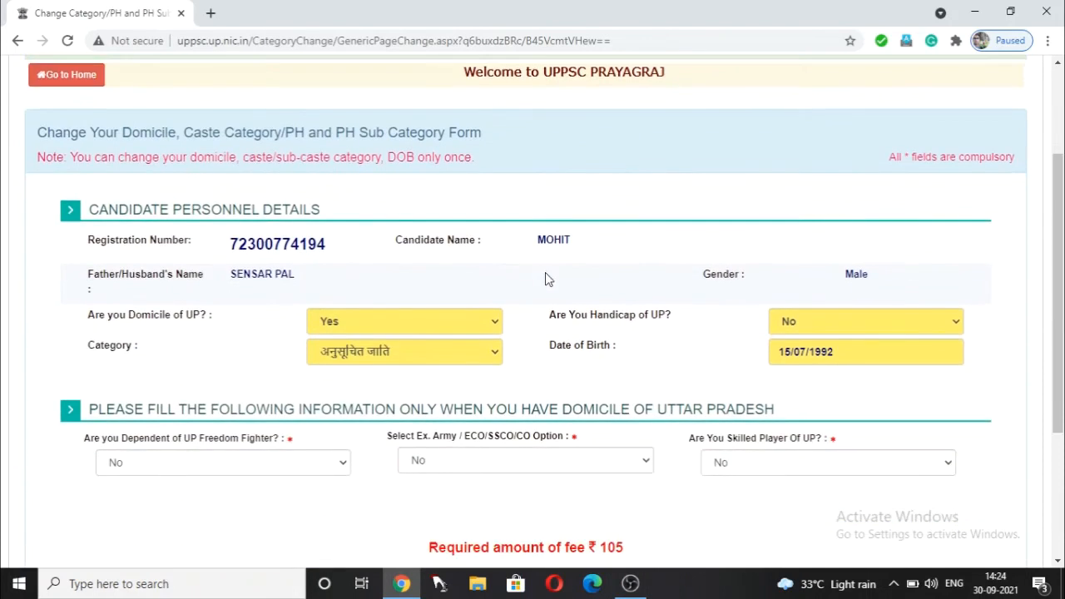
pyautogui.scroll(3, 545, 279)
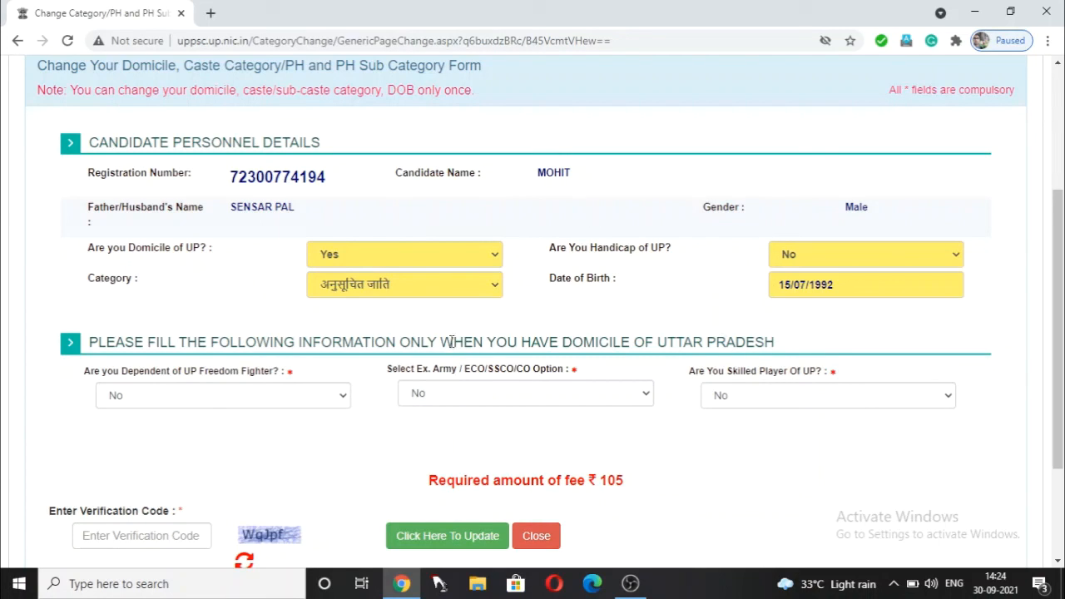
pyautogui.scroll(-3, 450, 342)
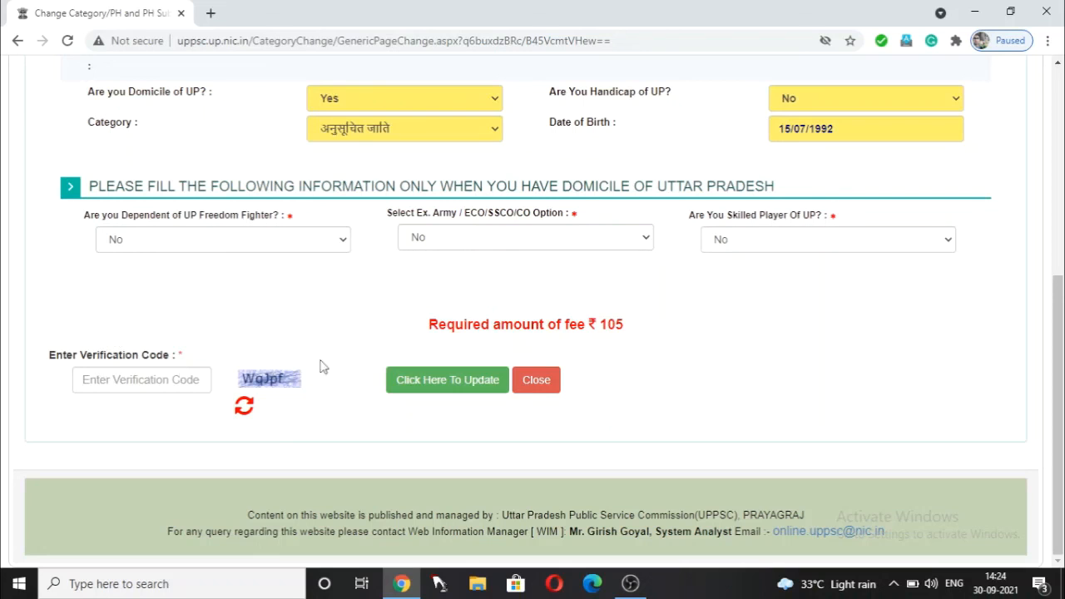
pyautogui.scroll(2, 520, 323)
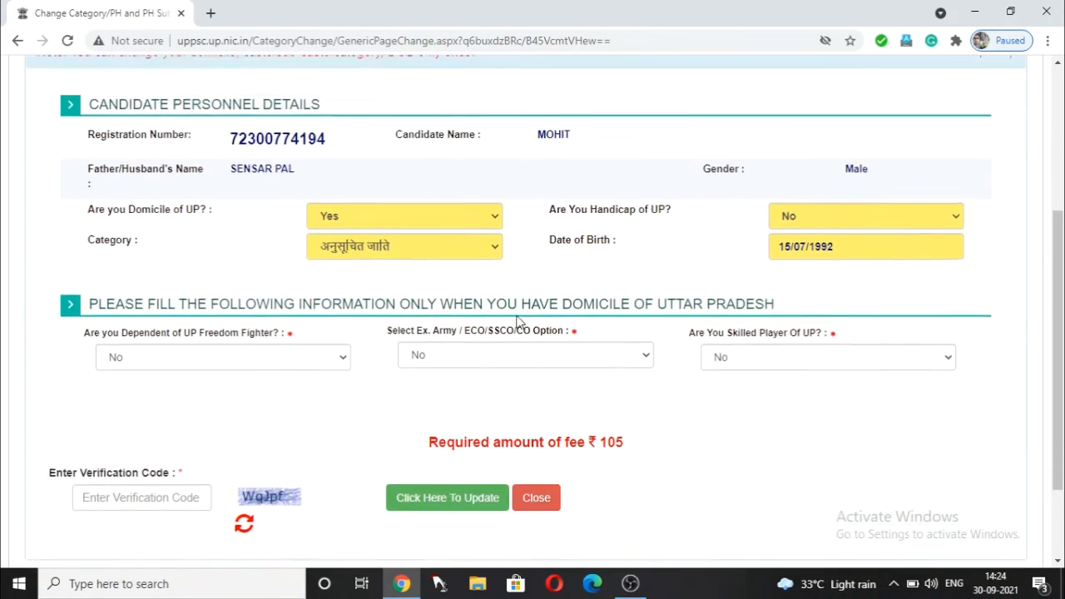
pyautogui.scroll(4, 516, 322)
pyautogui.scroll(-6, 516, 323)
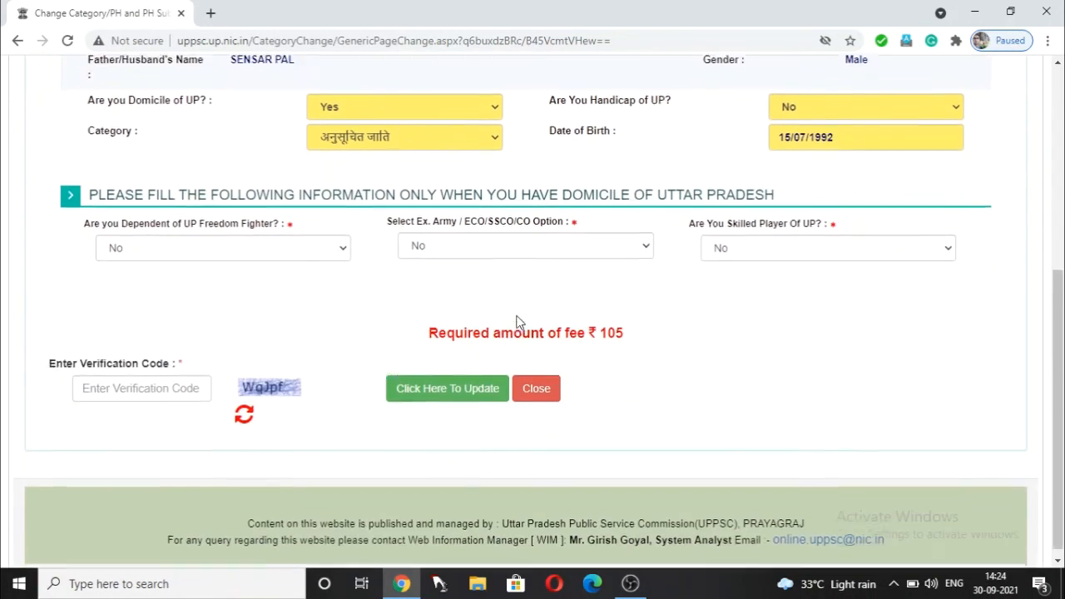
pyautogui.scroll(-1, 516, 322)
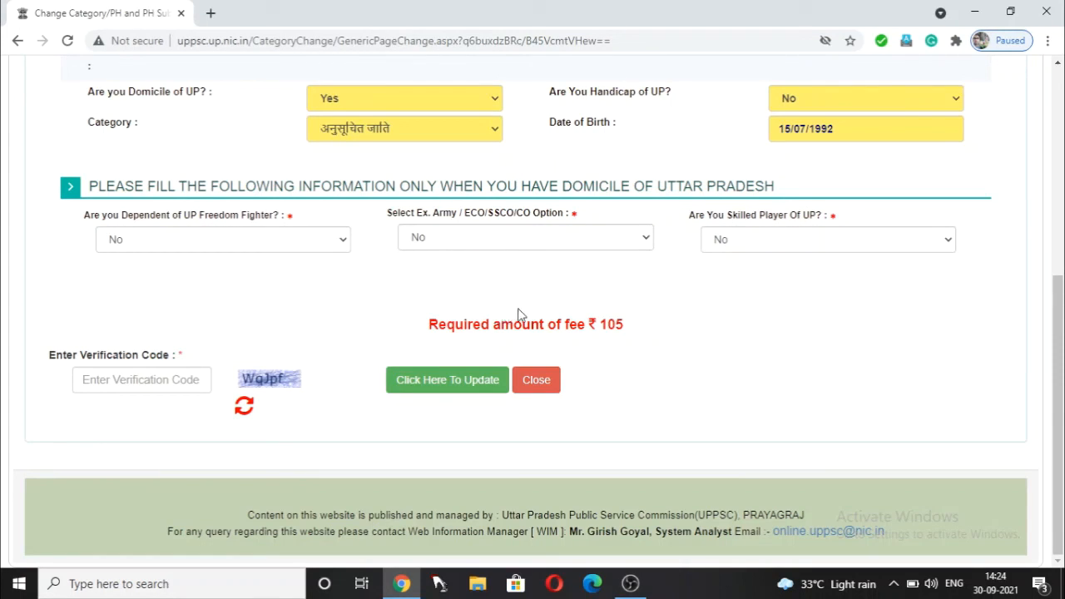
pyautogui.scroll(3, 519, 313)
pyautogui.scroll(-3, 519, 314)
pyautogui.scroll(5, 506, 300)
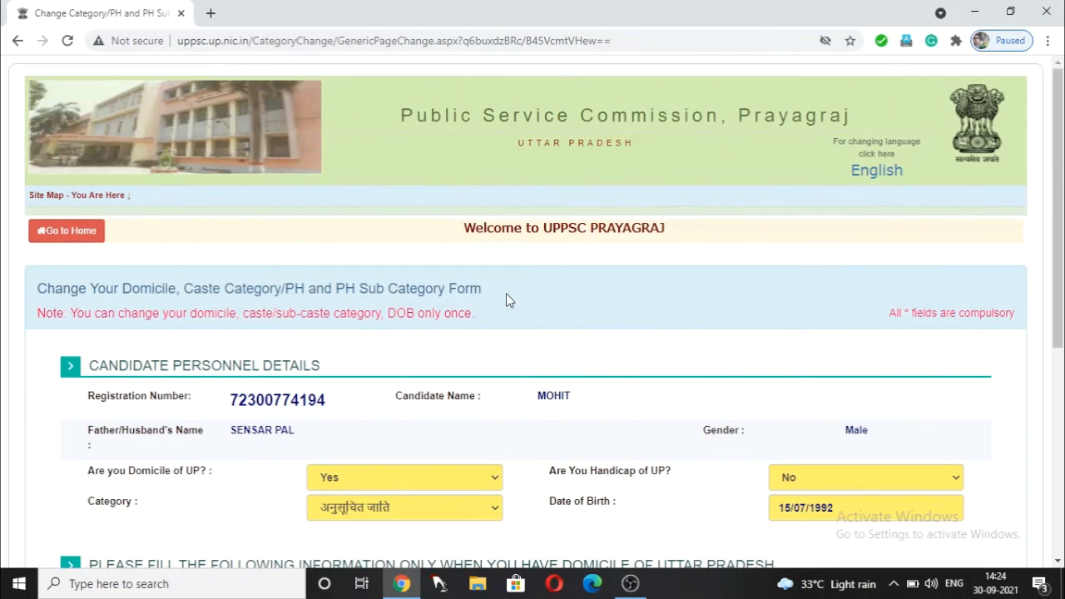
pyautogui.scroll(-5, 508, 298)
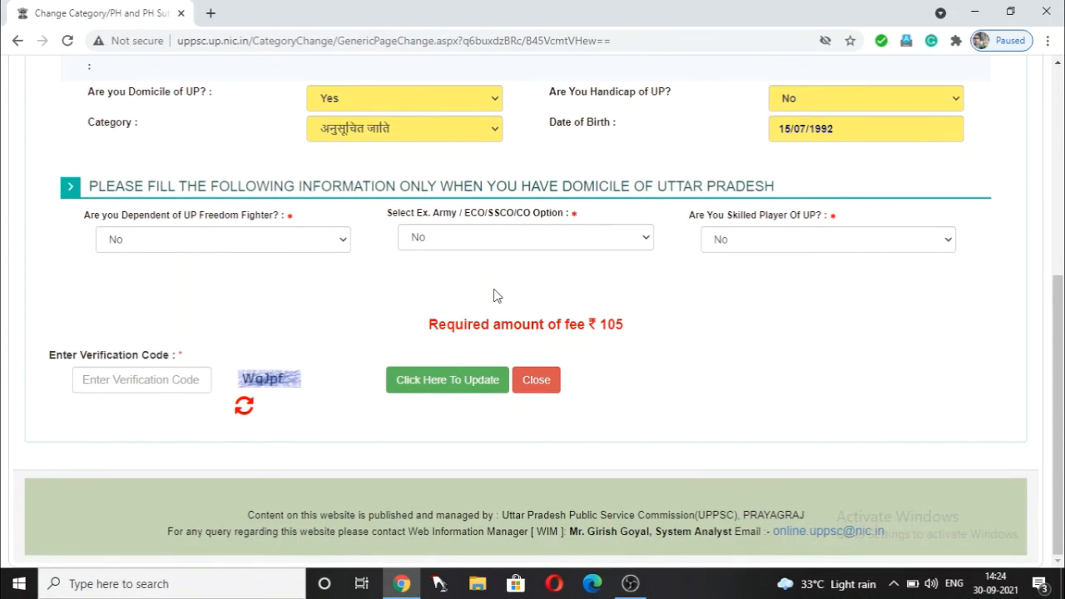
pyautogui.scroll(3, 494, 296)
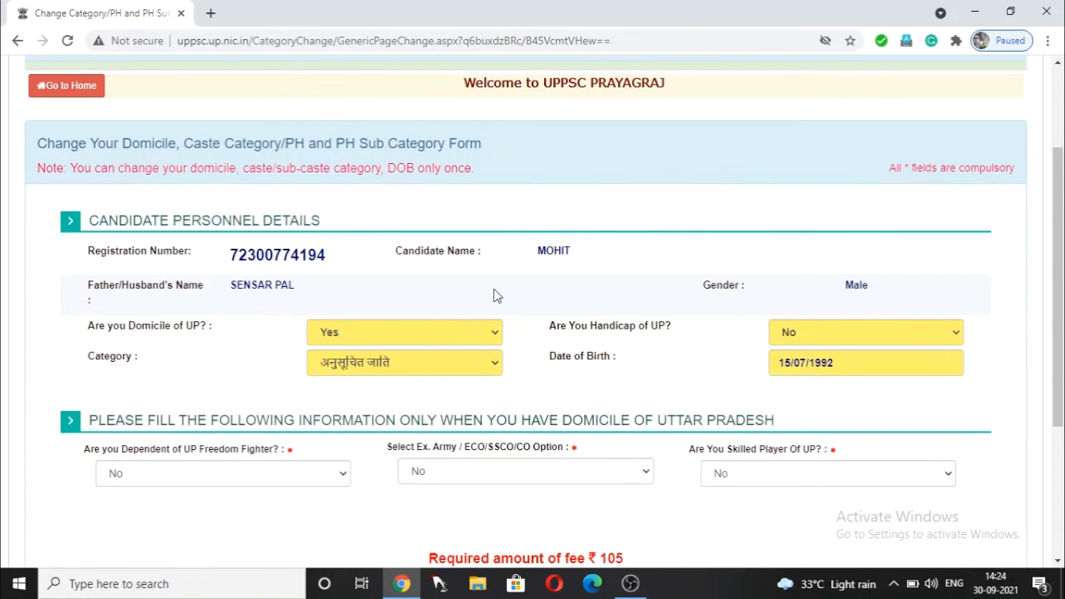
pyautogui.scroll(2, 493, 296)
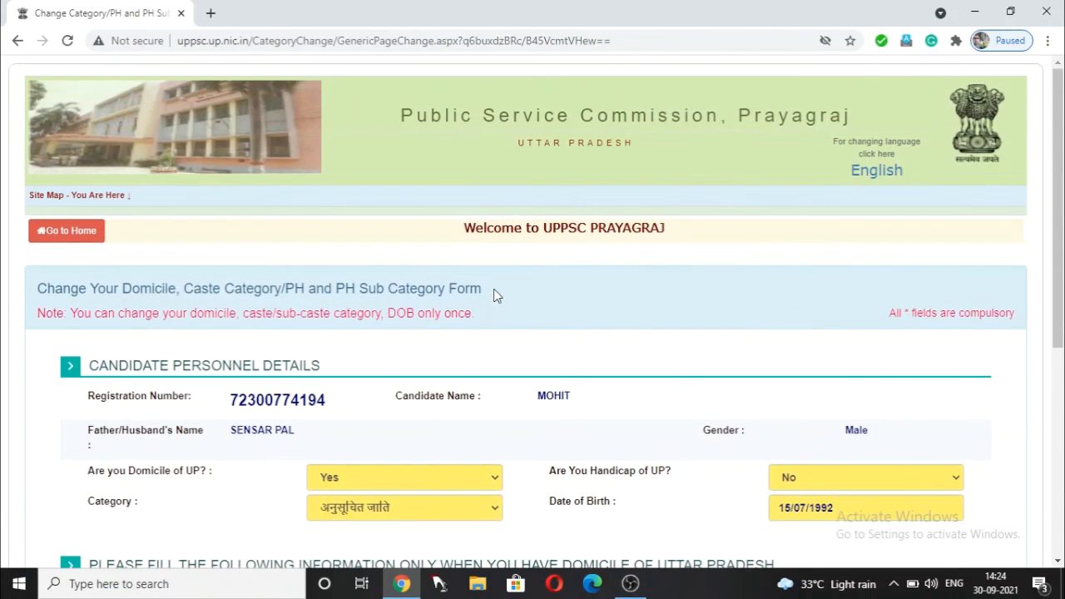
pyautogui.scroll(-1, 493, 296)
pyautogui.scroll(-3, 493, 297)
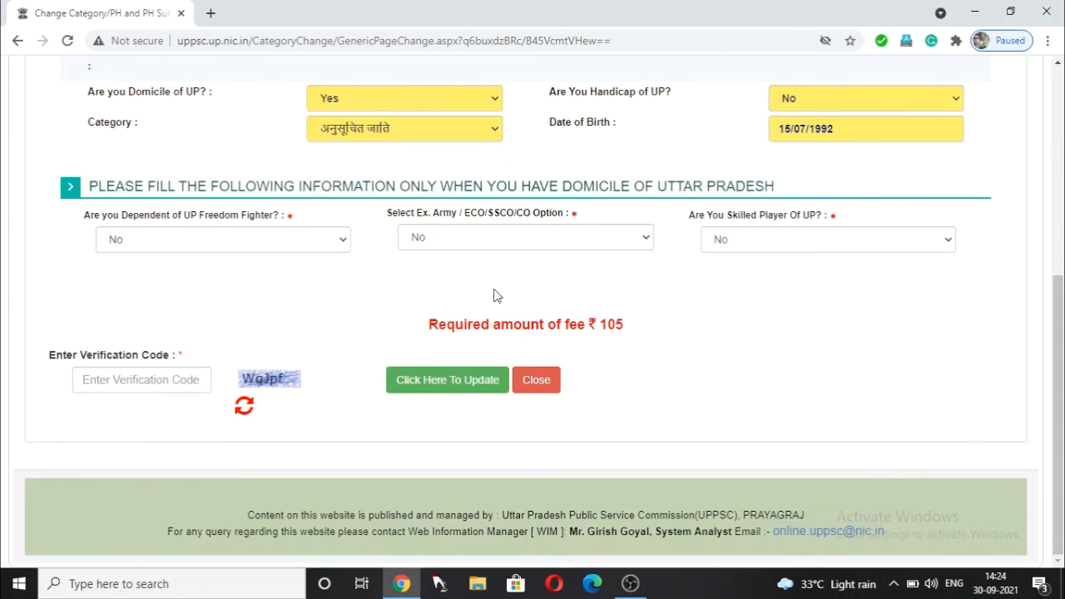
pyautogui.scroll(1, 493, 297)
pyautogui.scroll(4, 494, 297)
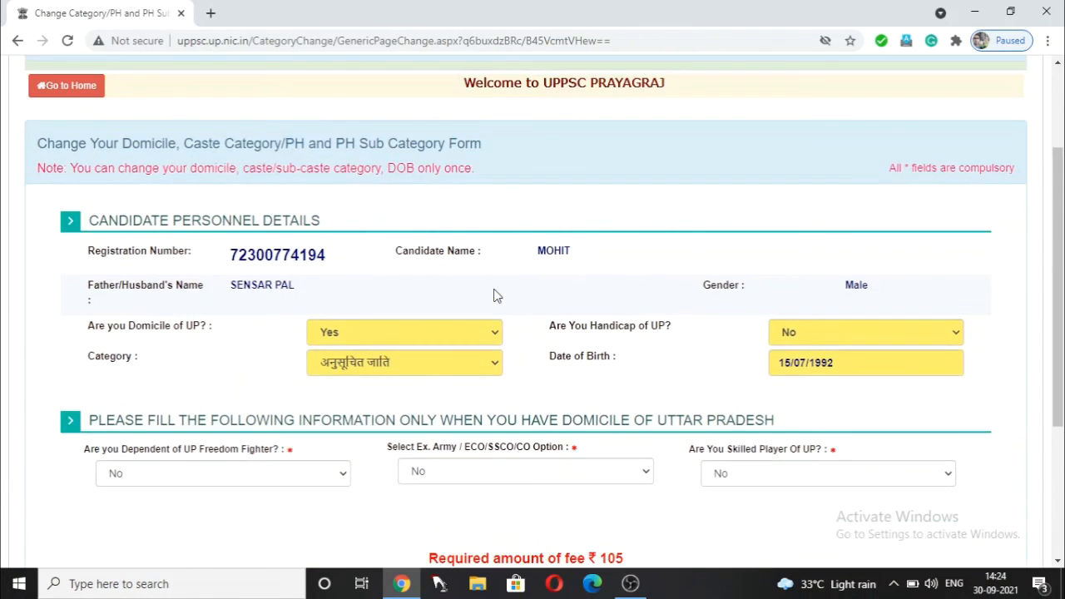